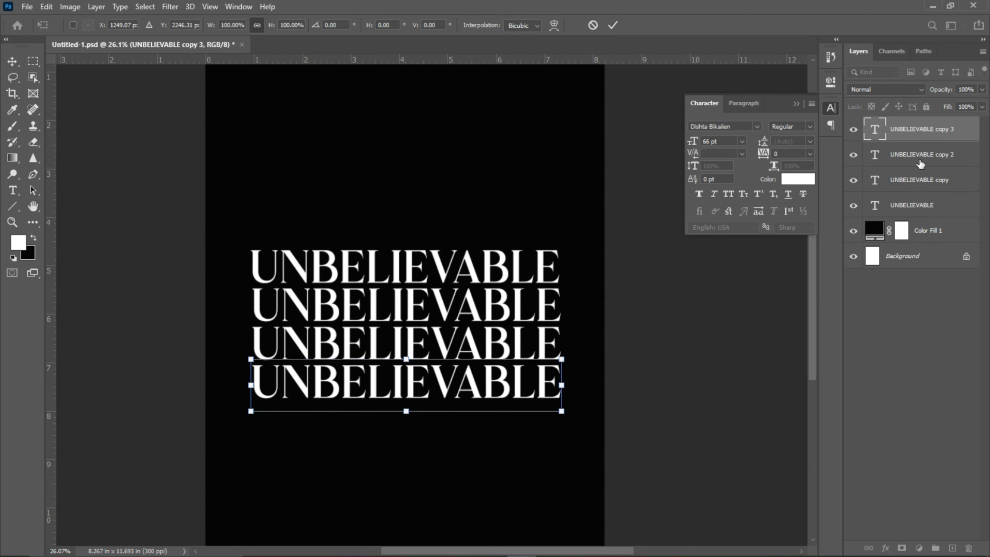
Stamp the four UNBELIEVABLE text layers into a single merged layer above them
click(935, 211)
shift+click(921, 139)
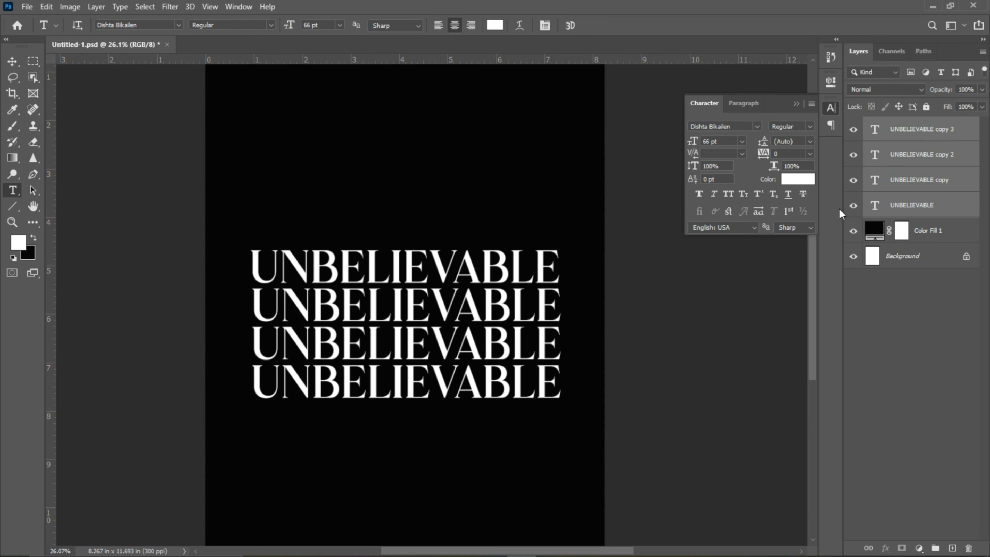
key(ctrl+alt+e)
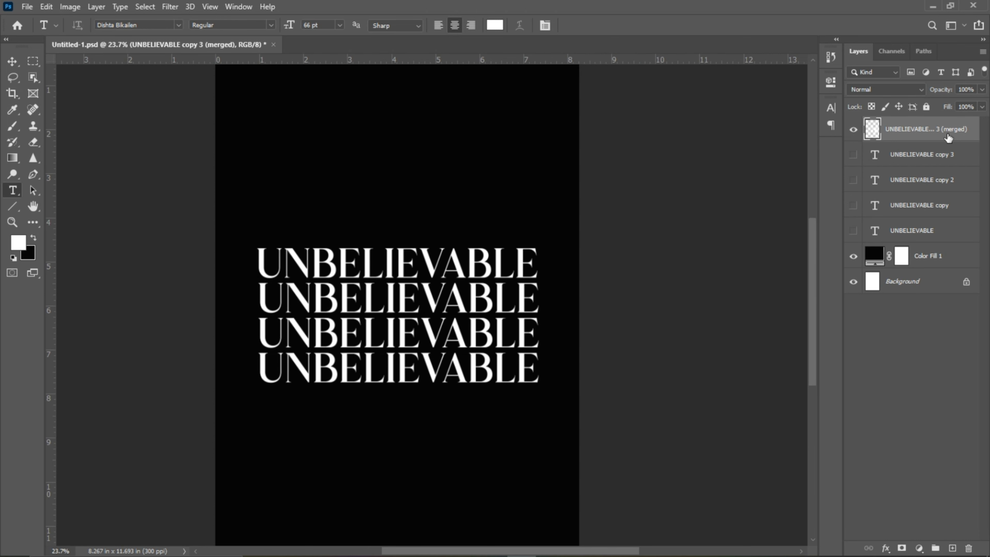
Warp the merged text into wavy, distorted lines with the Liquify filter's Forward Warp brush at size 918
click(171, 6)
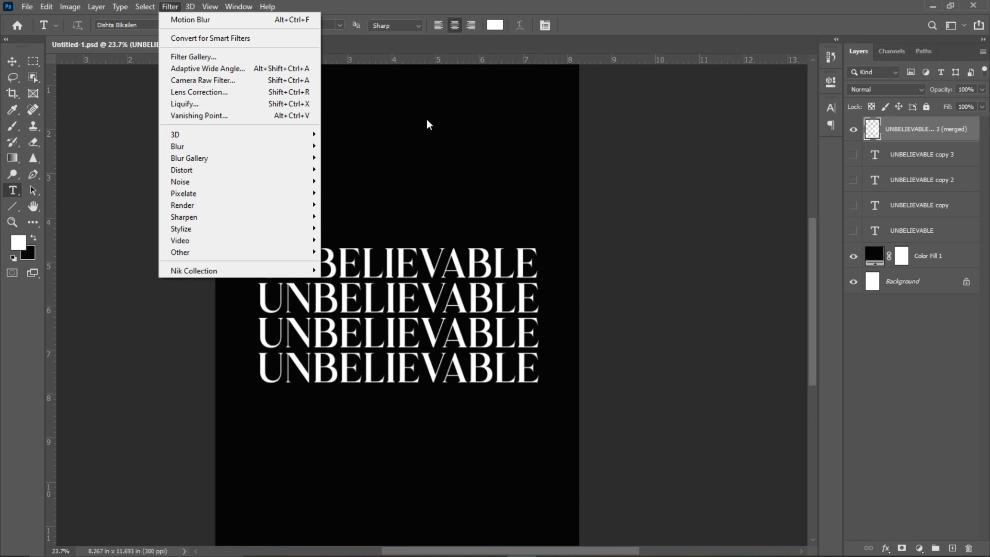
click(199, 103)
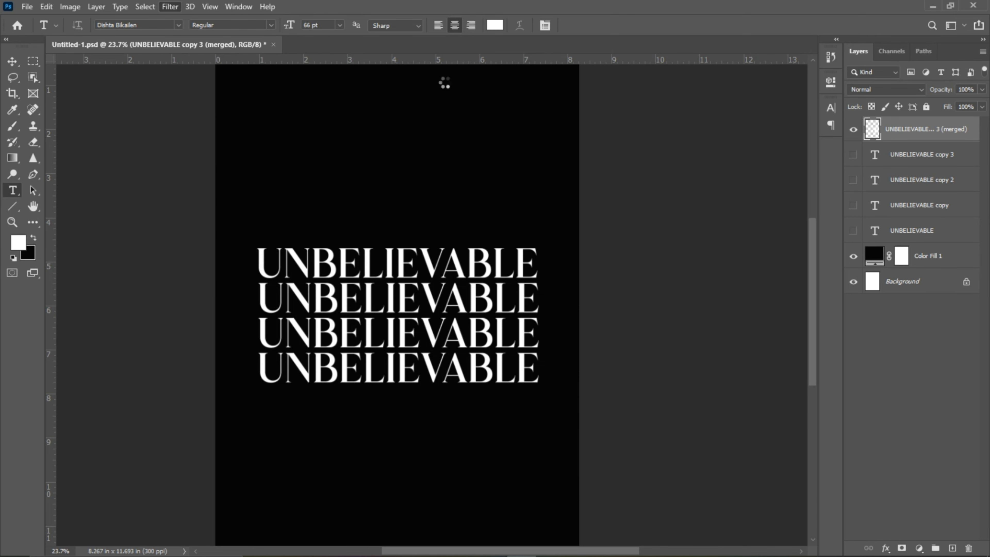
mouse_move(221, 292)
mouse_down()
mouse_move(214, 299)
mouse_move(239, 297)
mouse_move(215, 302)
mouse_move(217, 315)
mouse_move(179, 314)
mouse_move(500, 314)
mouse_move(442, 332)
mouse_move(468, 320)
mouse_move(427, 366)
mouse_up()
key(alt)
scroll(427, 365, down, 4)
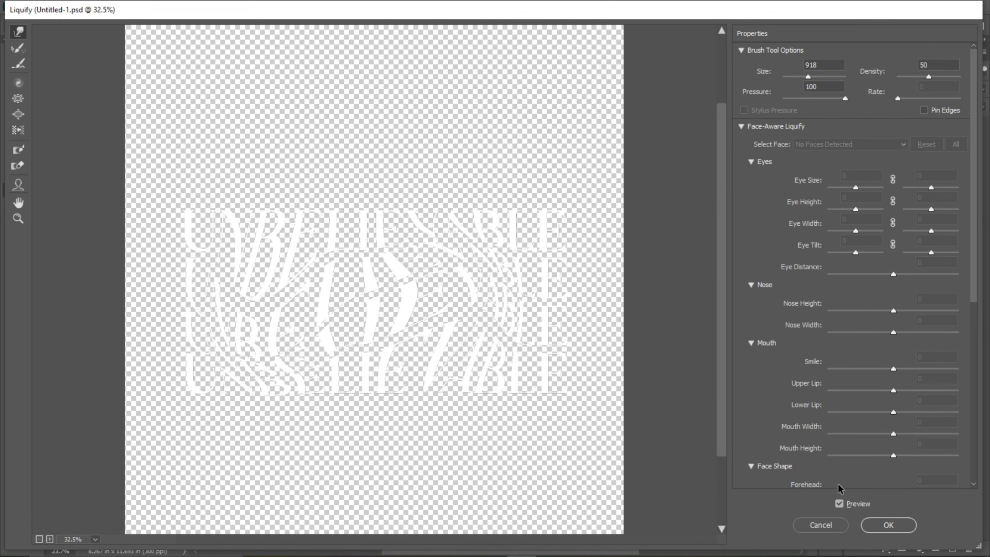
click(882, 522)
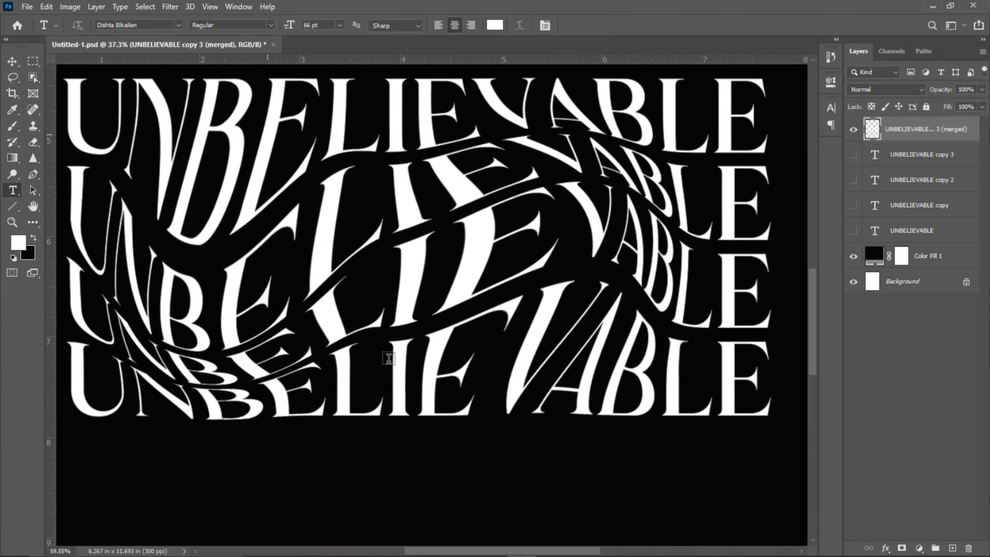
scroll(679, 346, down, 3)
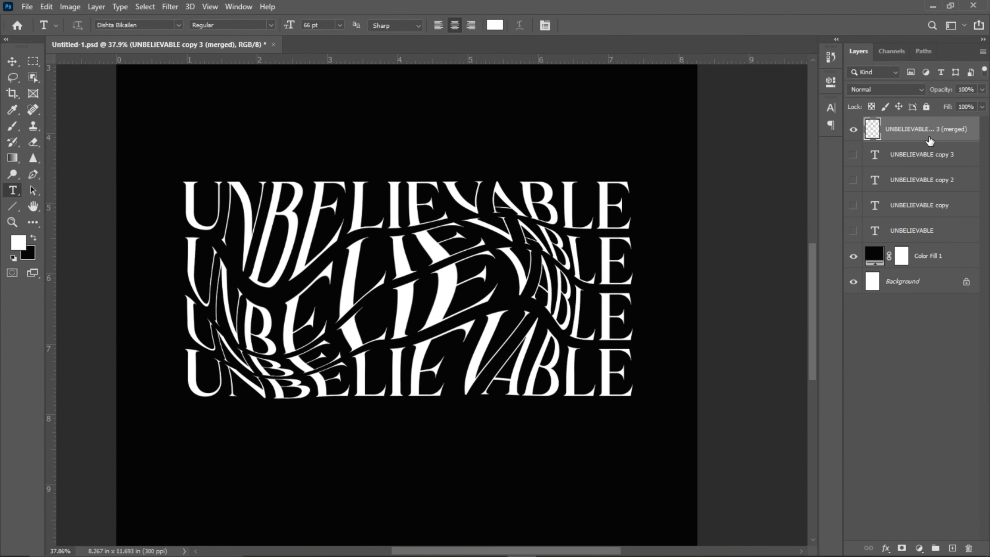
Duplicate the warped text layer and apply a Motion Blur with angle 0° and distance 31 pixels to the copy
key(ctrl+j)
click(170, 6)
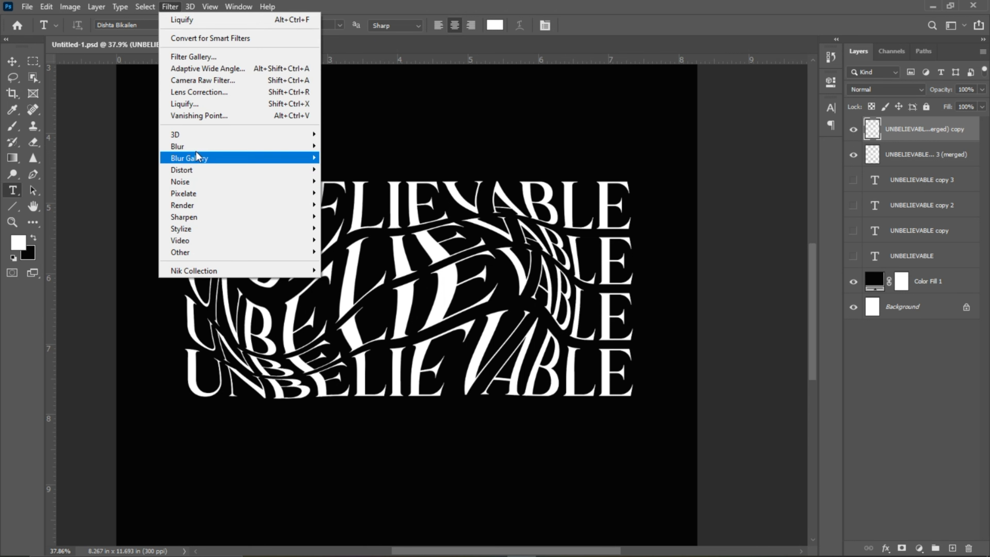
mouse_move(273, 146)
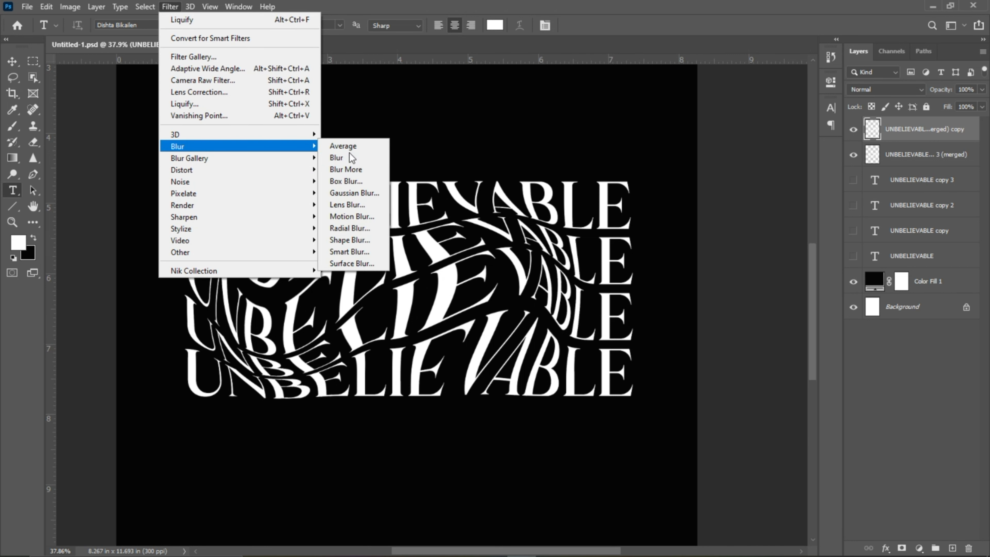
click(352, 216)
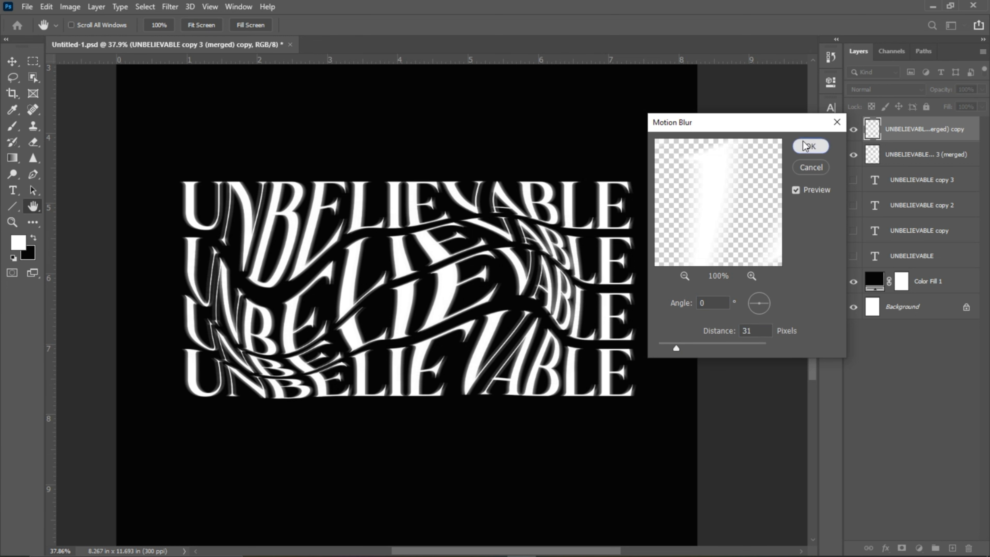
click(810, 146)
Add a bright red solid color fill and clip it to the blurred text copy
click(919, 548)
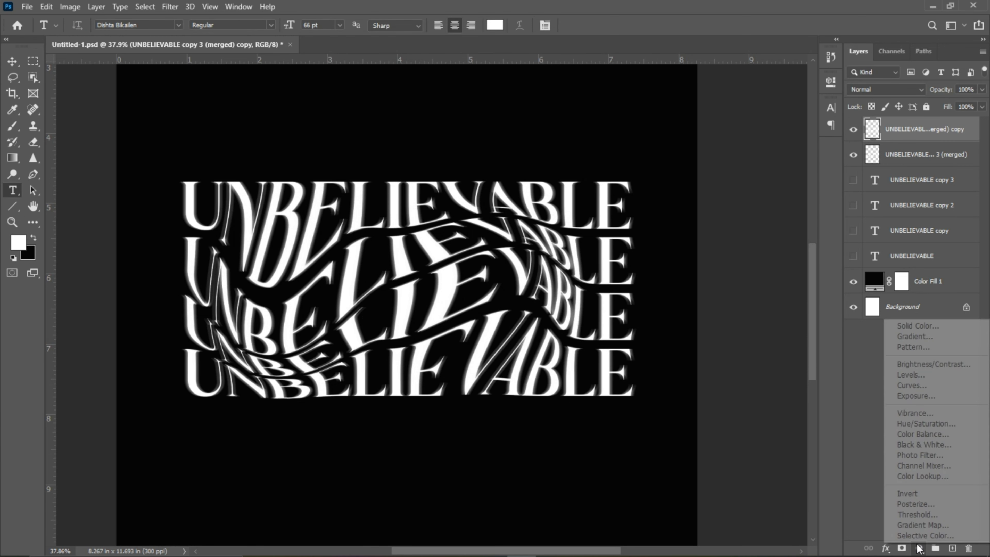
click(908, 337)
drag(594, 332, 649, 275)
click(809, 268)
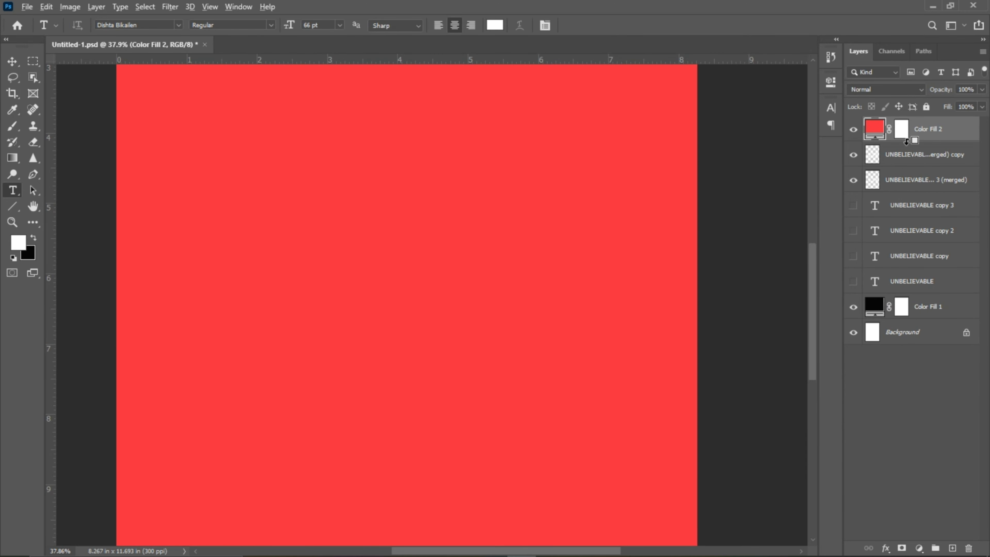
alt+click(906, 142)
scroll(338, 325, up, 4)
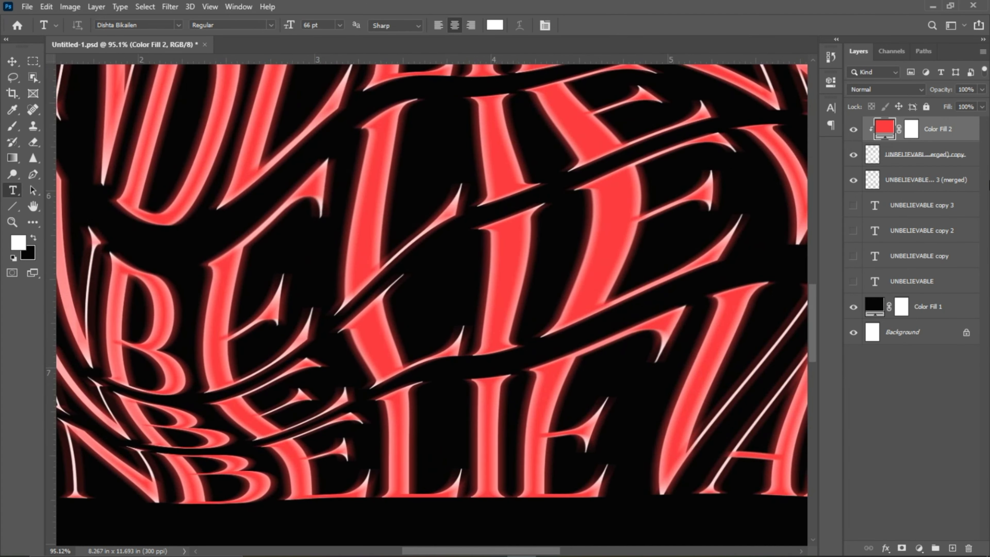
Merge the red fill with the blurred copy and place the result beneath the white warped text layer
click(954, 163)
shift+click(952, 140)
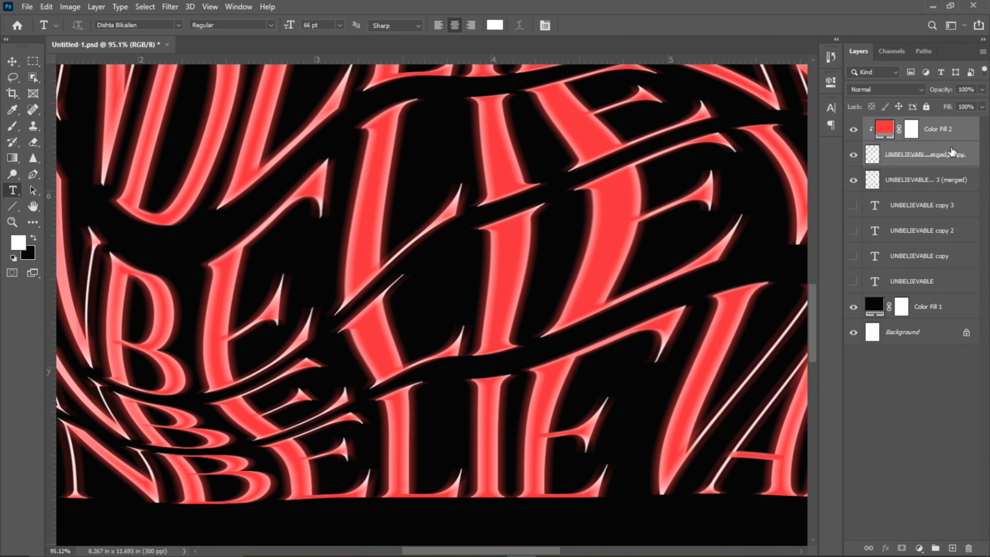
key(ctrl+e)
drag(943, 136, 943, 172)
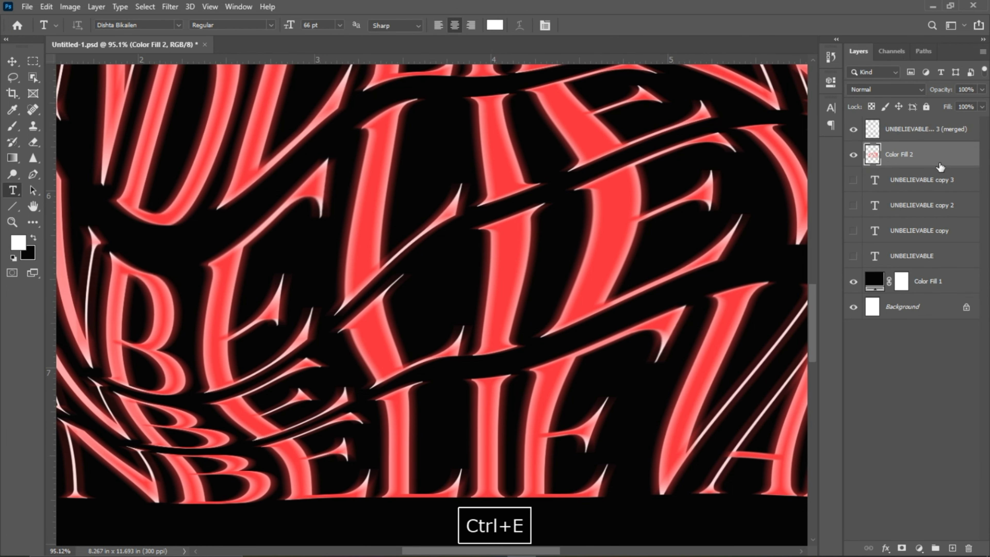
scroll(242, 331, down, 4)
scroll(256, 316, up, 3)
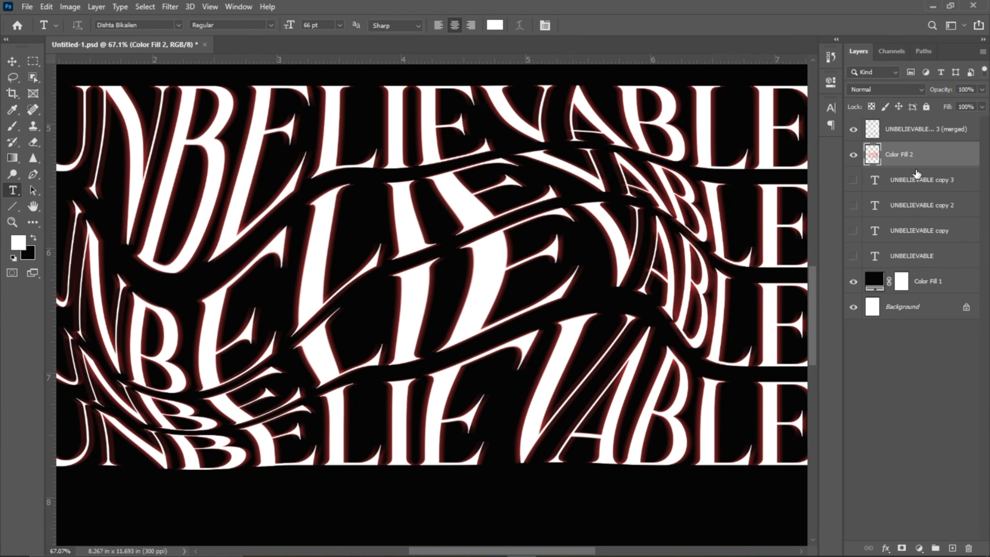
Duplicate the red blurred layer and clip a light blue solid color fill with hue 203 to the copy
key(ctrl+j)
key(ctrl+0)
click(919, 548)
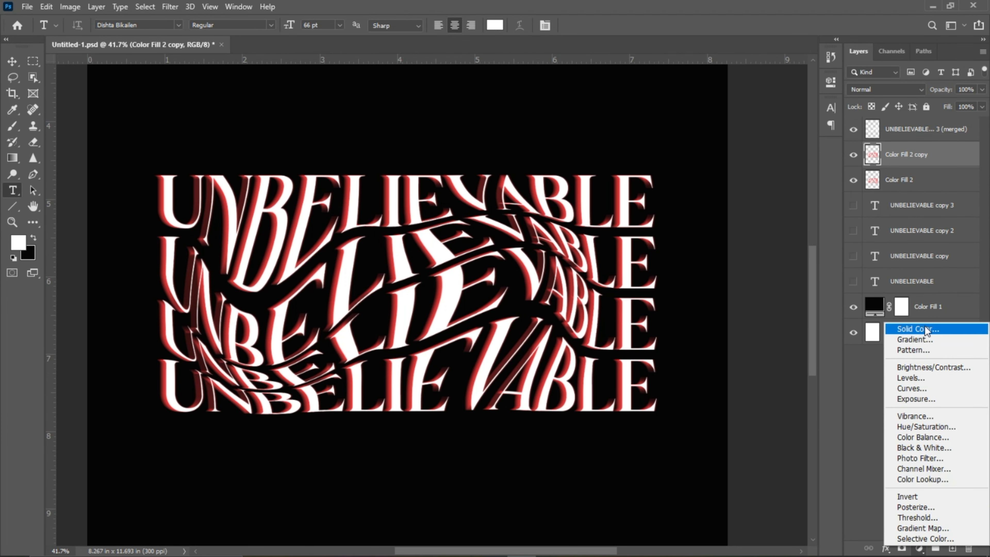
click(925, 324)
click(708, 338)
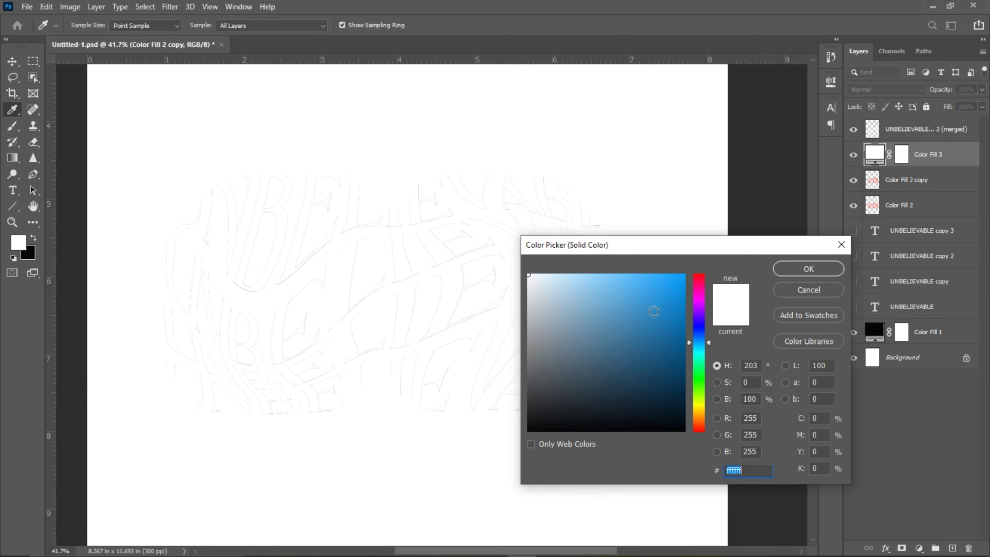
click(651, 276)
click(809, 274)
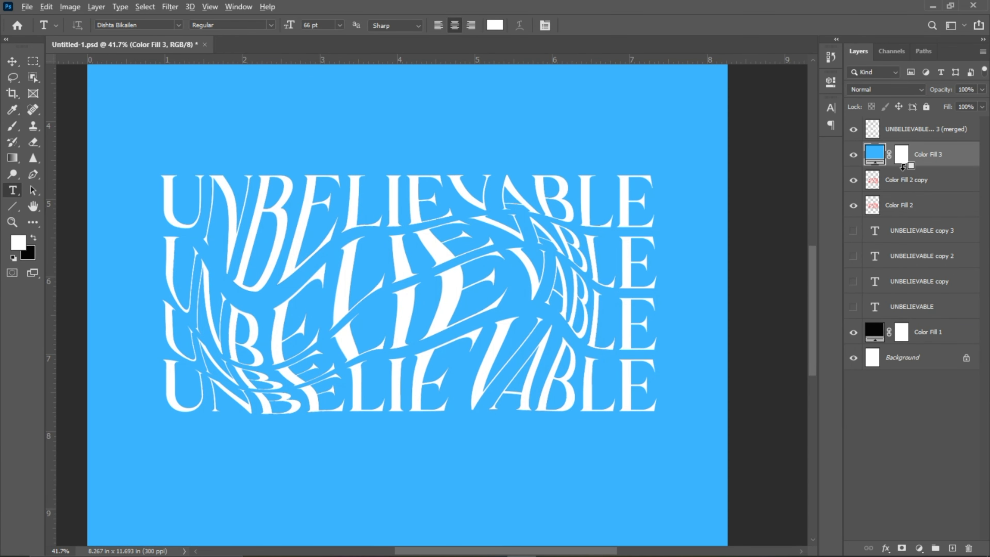
alt+click(902, 167)
Merge the blue fill with its clipped copy and nudge the merged layer about 22 px to the right
shift+click(906, 182)
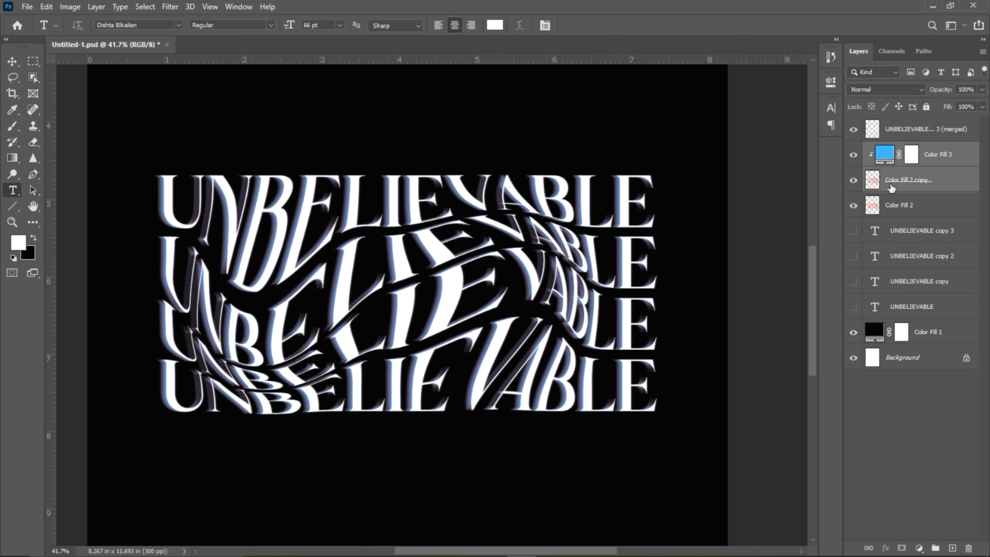
key(ctrl+e)
key(ctrl+t)
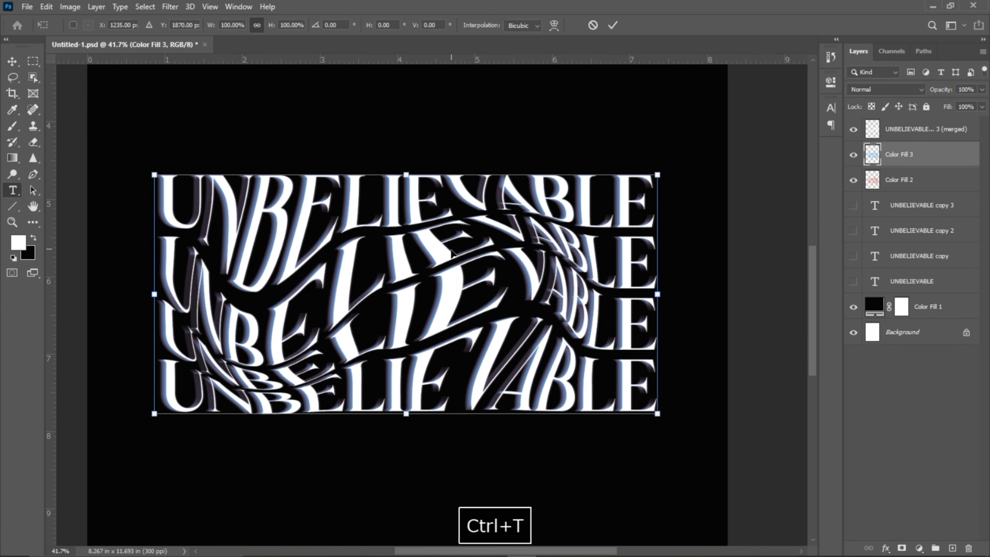
key(Right)
key(Right)
key(Right)
key(Right)
key(Right)
key(Right)
key(Right)
key(Right)
key(Right)
key(Right)
key(Right)
key(Right)
key(Right)
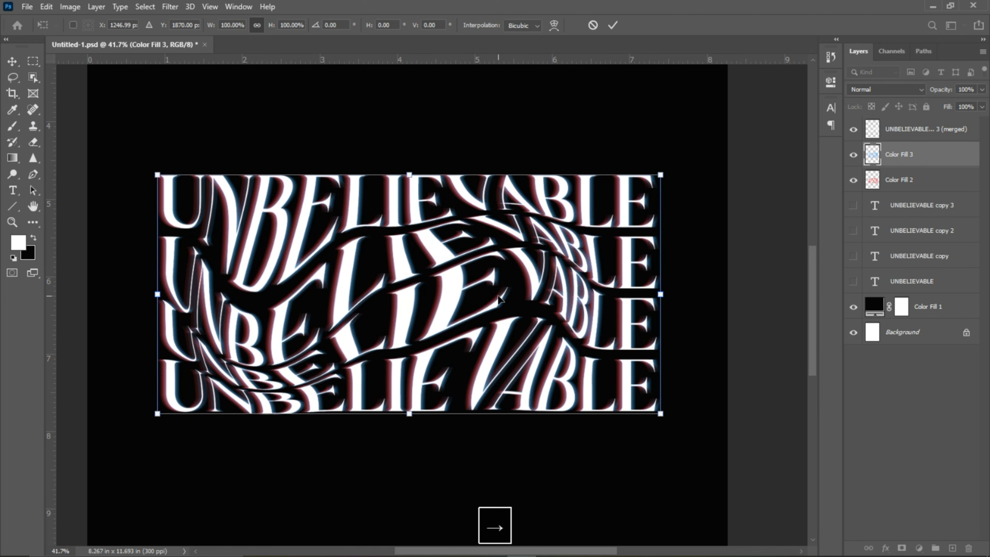
key(Right)
key(Right)
key(Right)
key(Right)
key(Right)
key(Right)
key(Right)
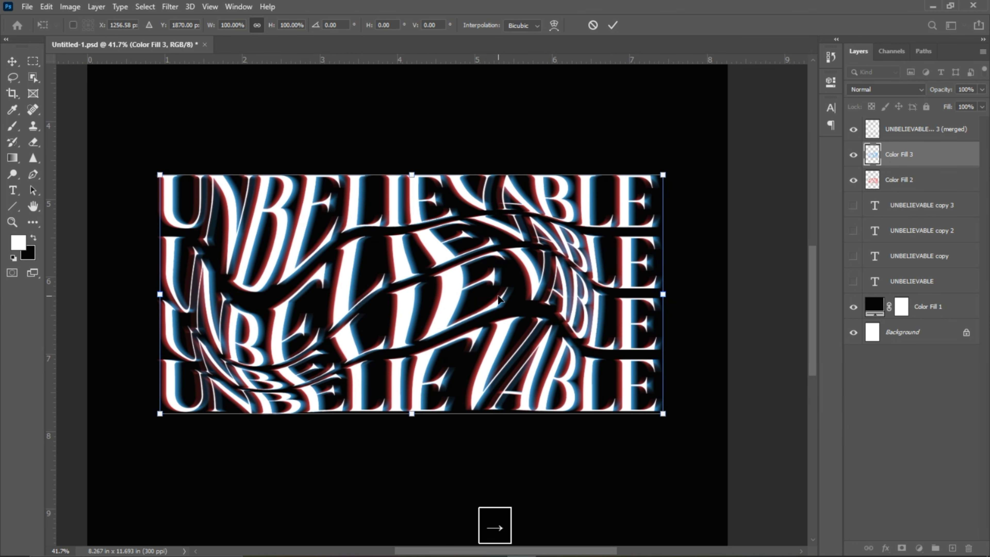
scroll(308, 412, up, 4)
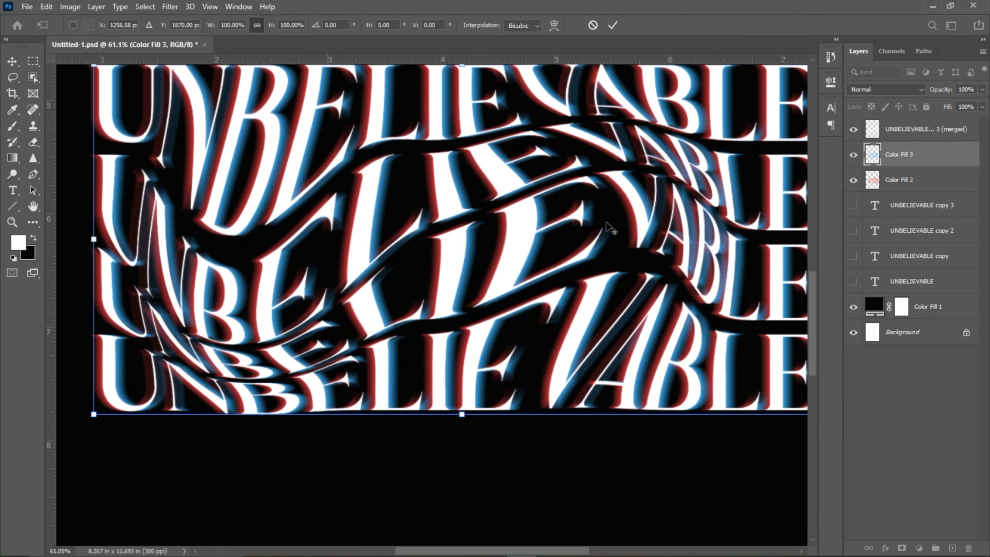
key(Return)
key(t)
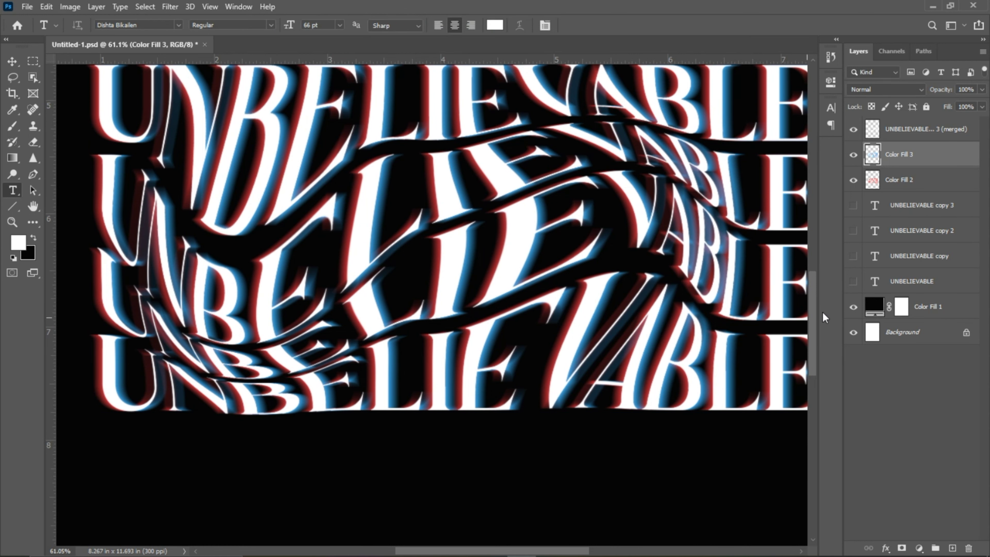
Duplicate the blue blurred layer and clip a light orange solid color fill with hue 38 to the copy
key(ctrl+j)
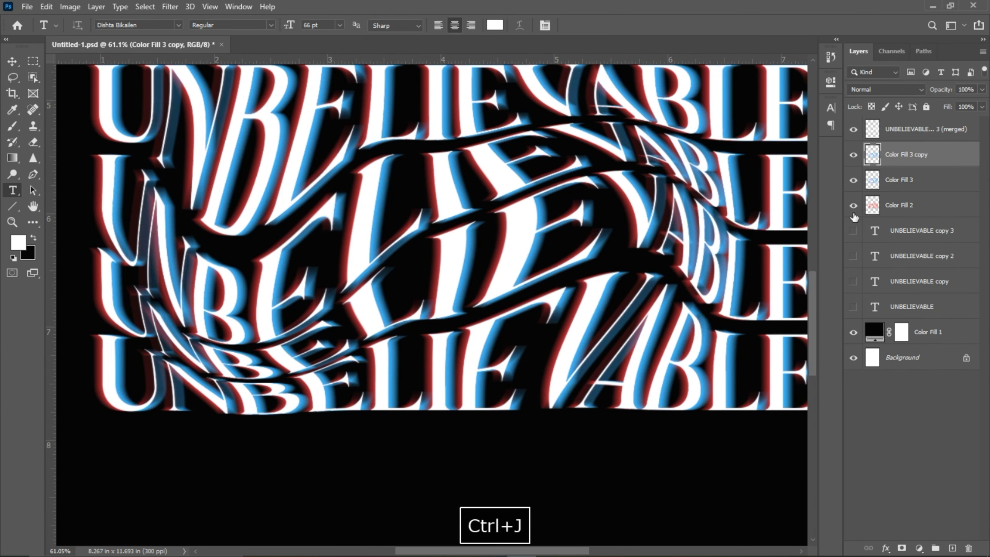
click(920, 547)
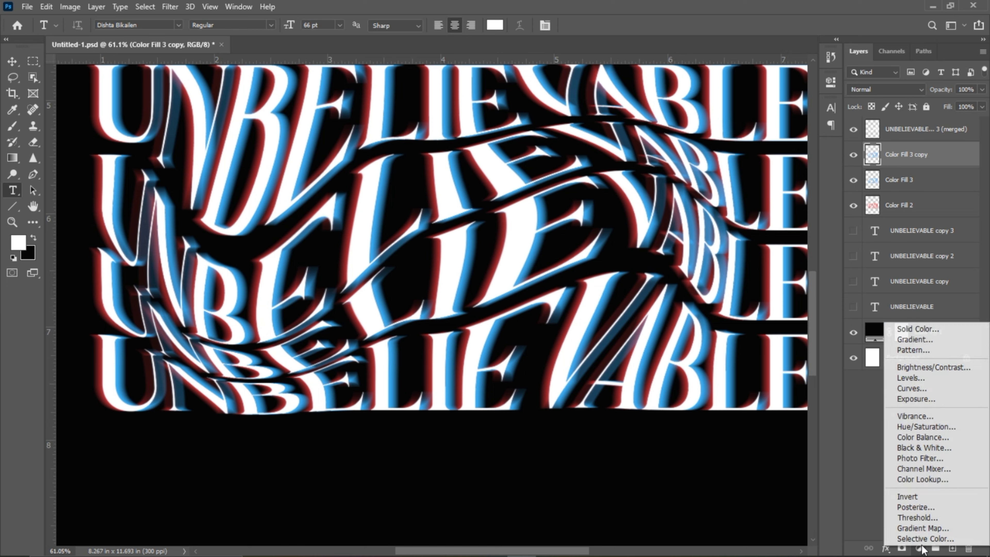
click(904, 330)
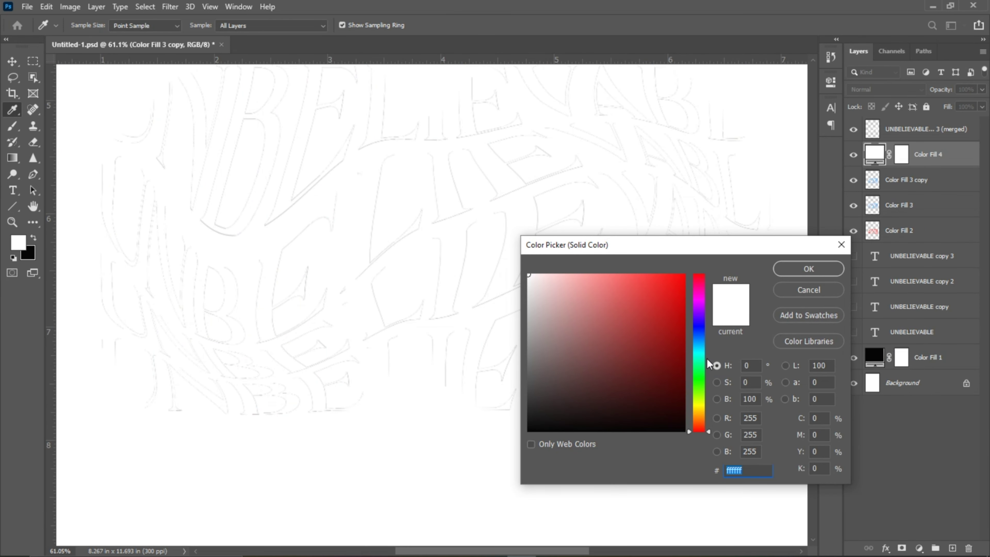
drag(700, 377, 704, 419)
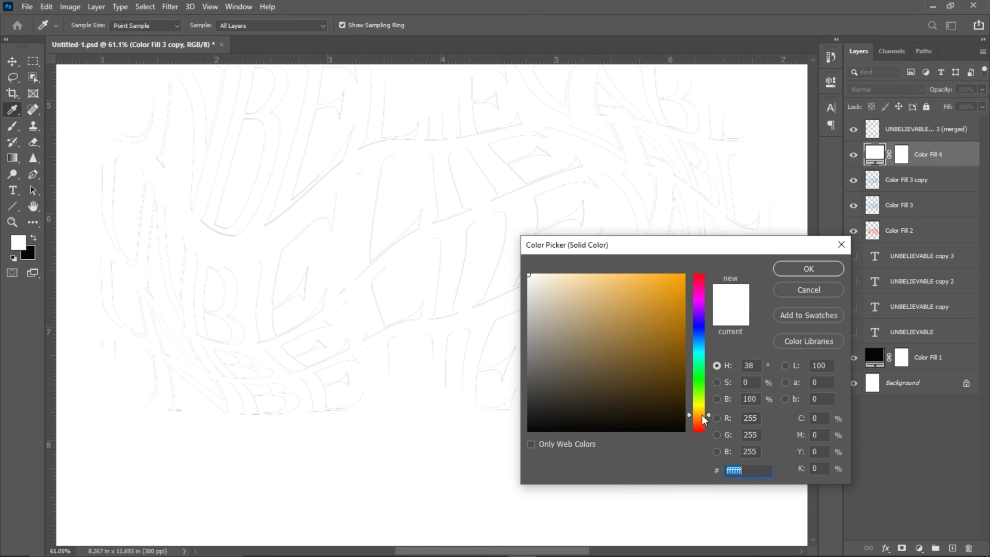
drag(627, 308, 604, 276)
click(823, 274)
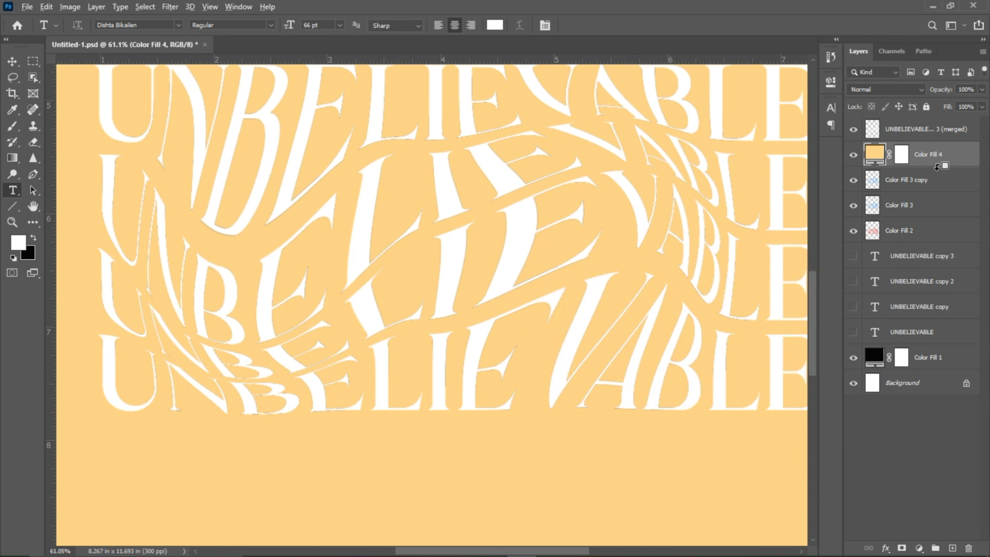
alt+click(942, 166)
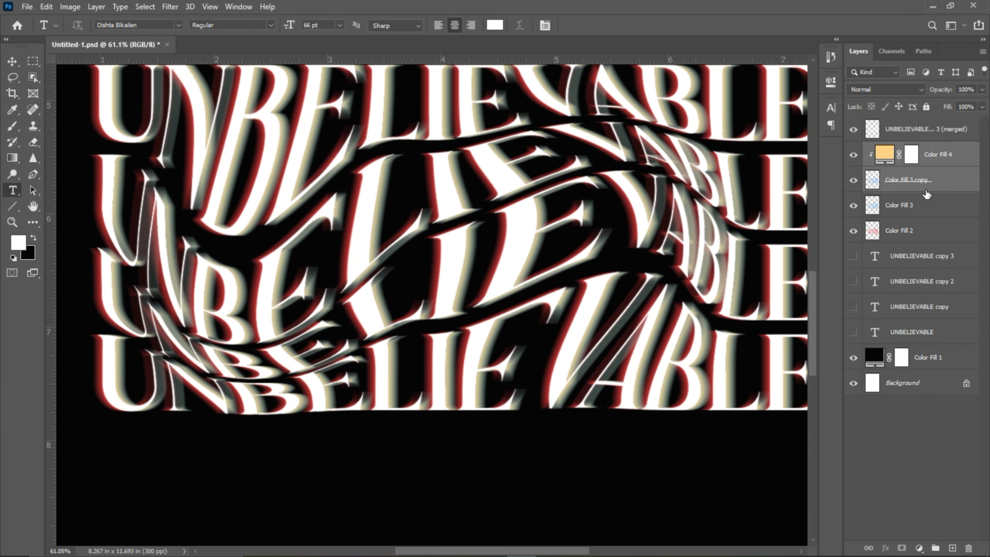
Convert the orange fill and its clipped blurred copy into one smart object
right_click(928, 179)
click(854, 204)
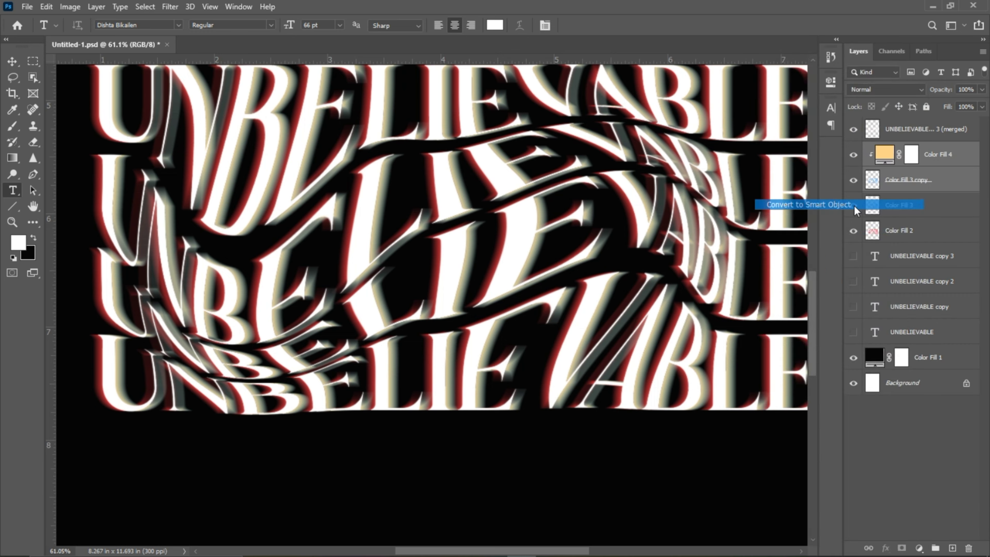
scroll(452, 256, down, 3)
Nudge the orange smart object about 17 px to the left and 10 px up
key(Up)
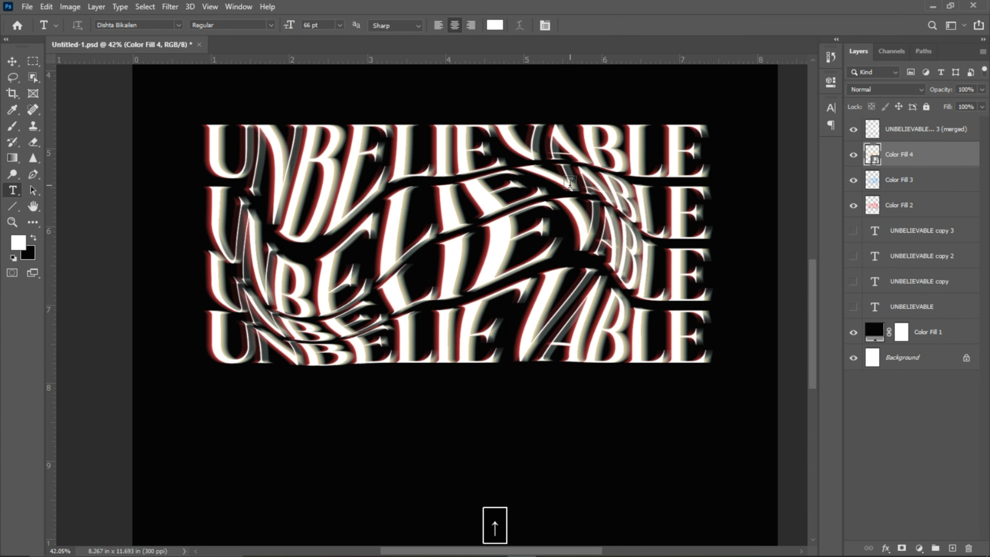
key(ctrl+t)
key(Left)
key(Left)
key(Left)
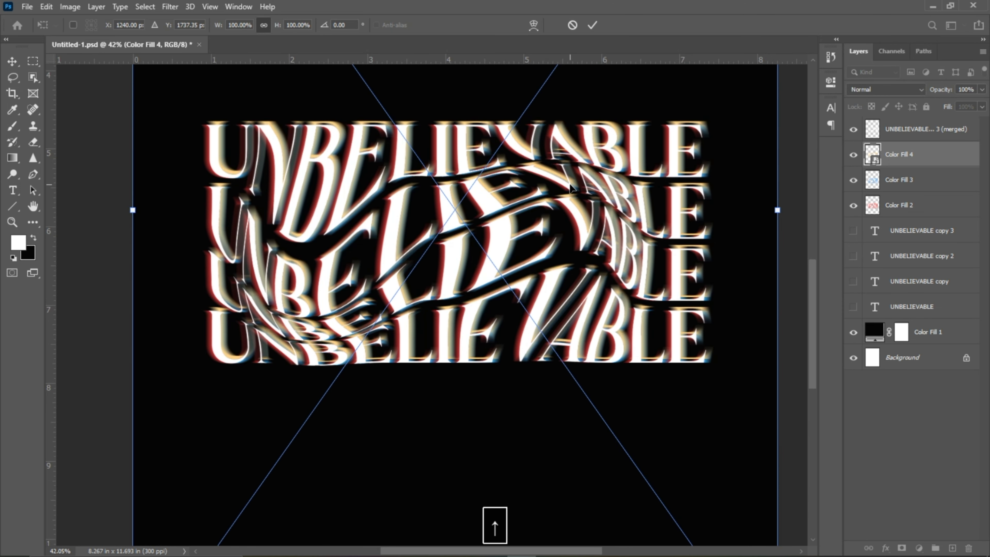
key(Left)
key(Left)
key(Left)
key(Down)
key(Left)
key(Left)
key(Left)
key(Left)
key(Down)
key(Down)
key(Right)
key(Down)
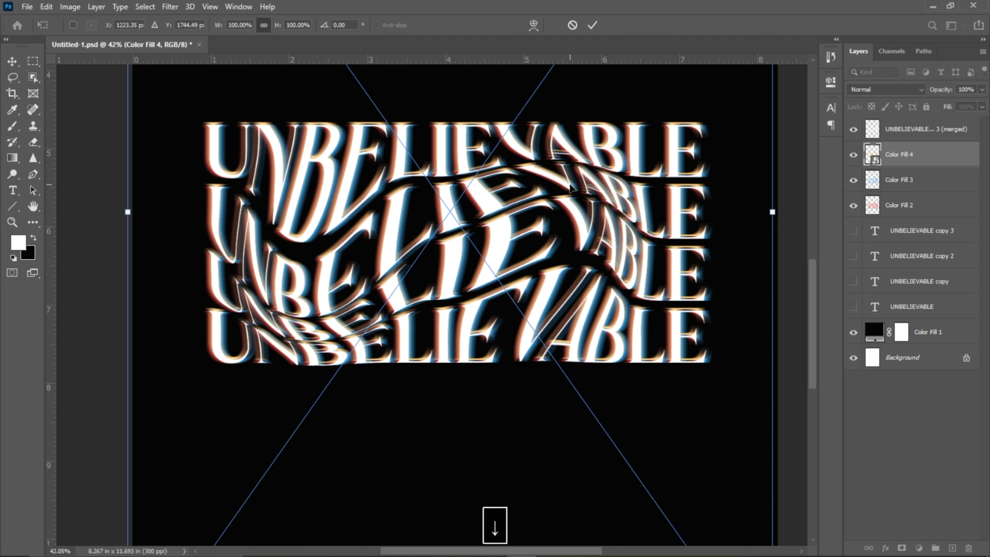
scroll(507, 270, up, 3)
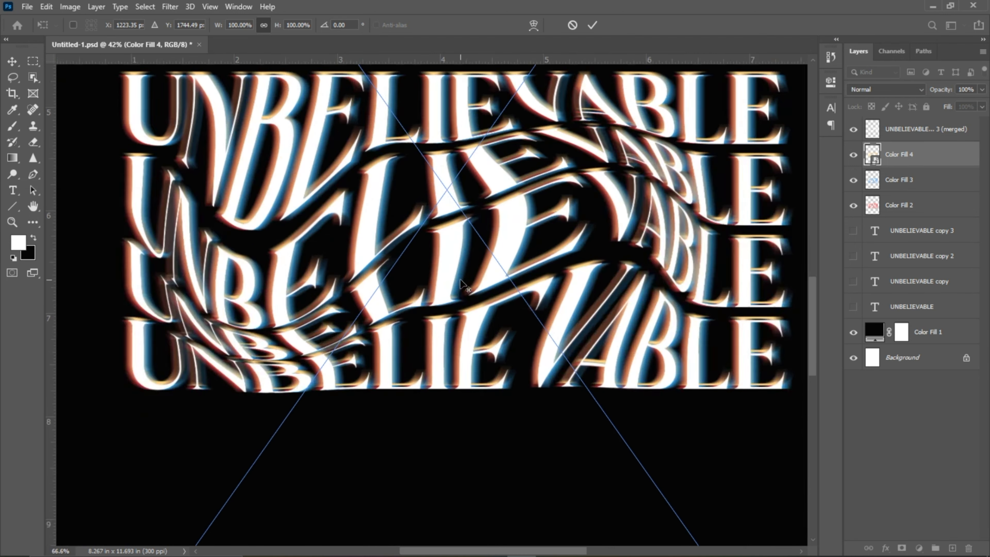
scroll(495, 247, down, 5)
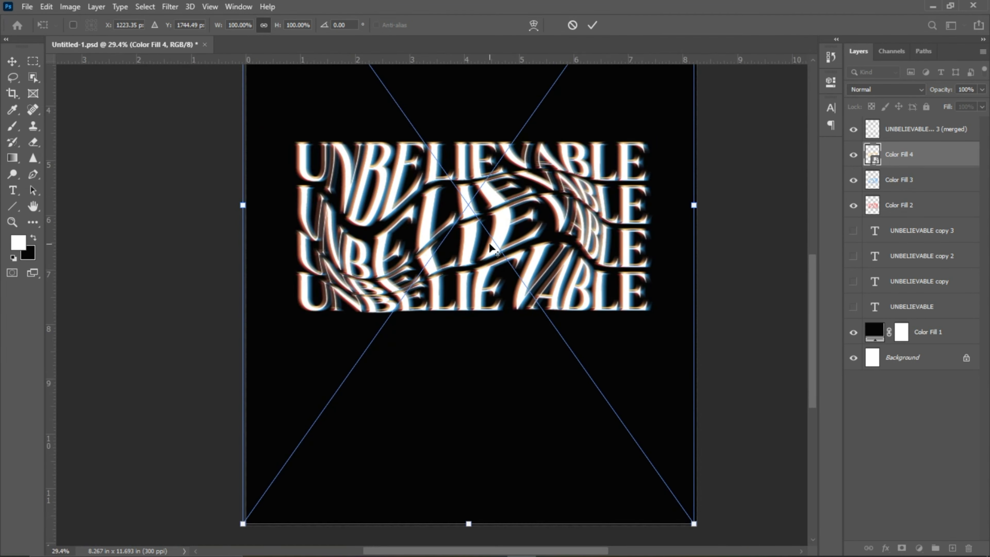
scroll(495, 258, up, 1)
key(Return)
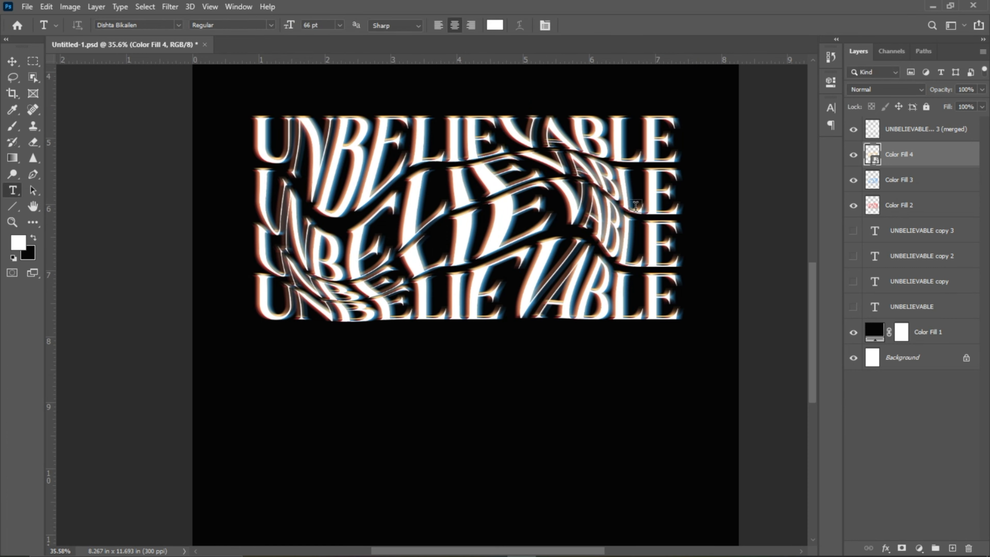
Rasterize the orange smart object and duplicate the rasterized layer
scroll(413, 249, up, 2)
drag(439, 180, 412, 291)
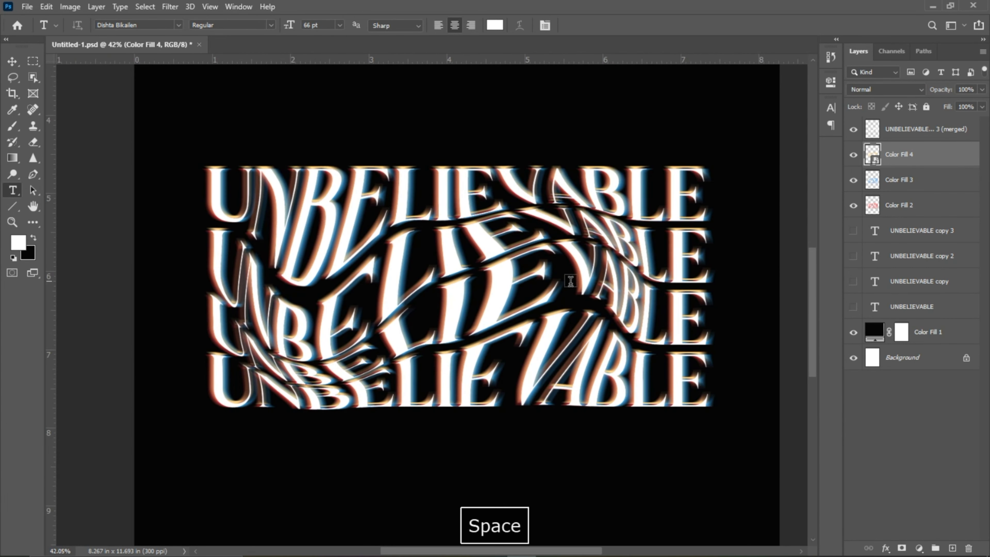
scroll(415, 269, down, 1)
right_click(911, 162)
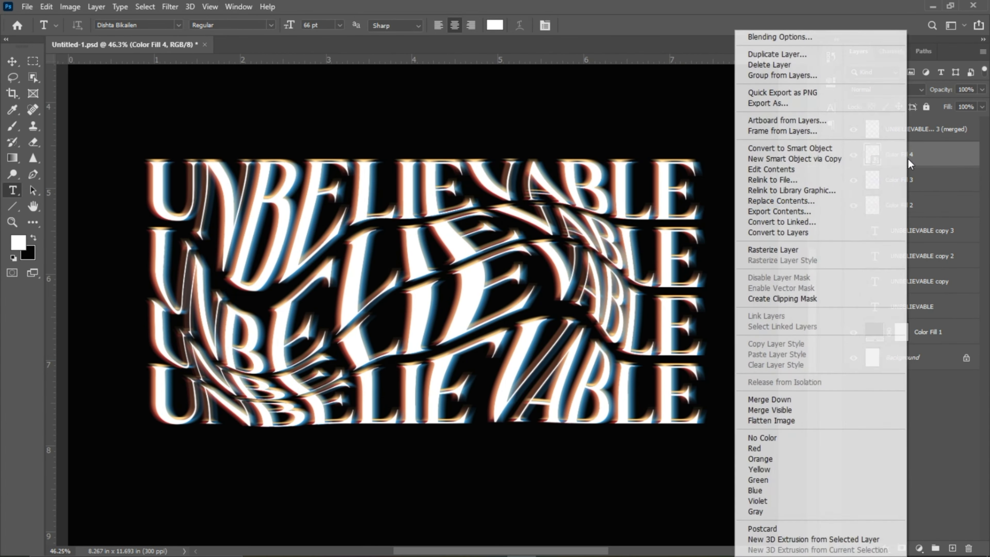
click(812, 254)
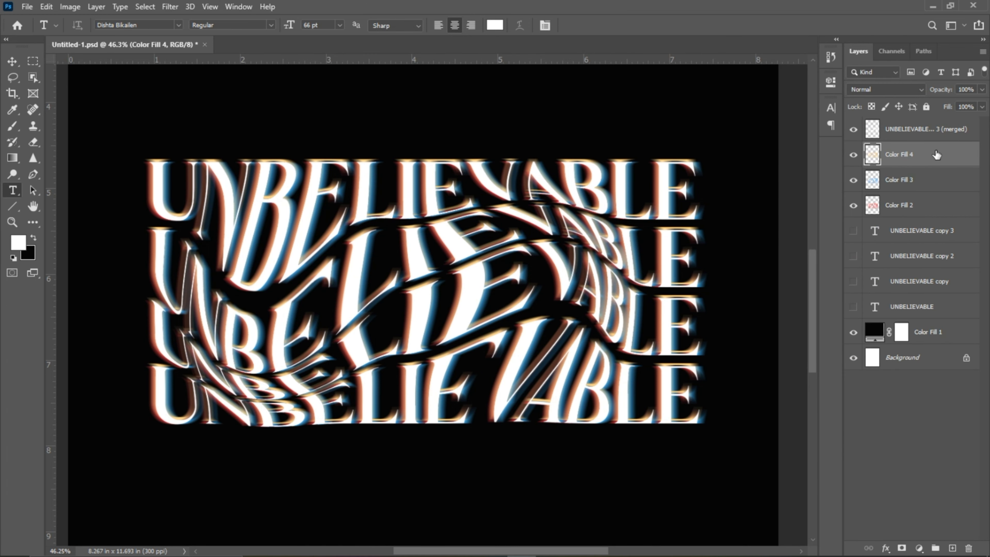
key(ctrl+j)
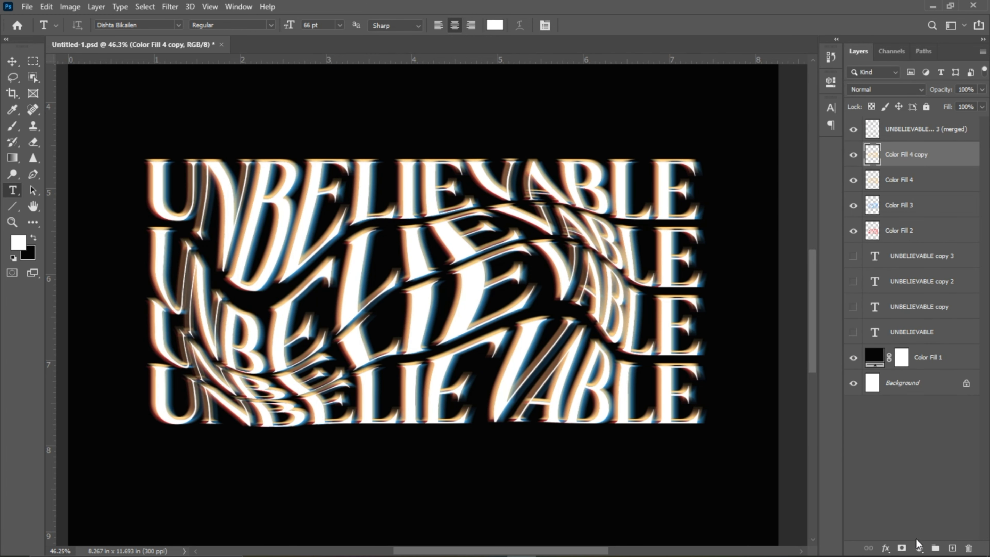
Add a bright green solid color fill (72ff00) beneath the merged text and clip it to the orange layer's copy
click(919, 546)
click(942, 329)
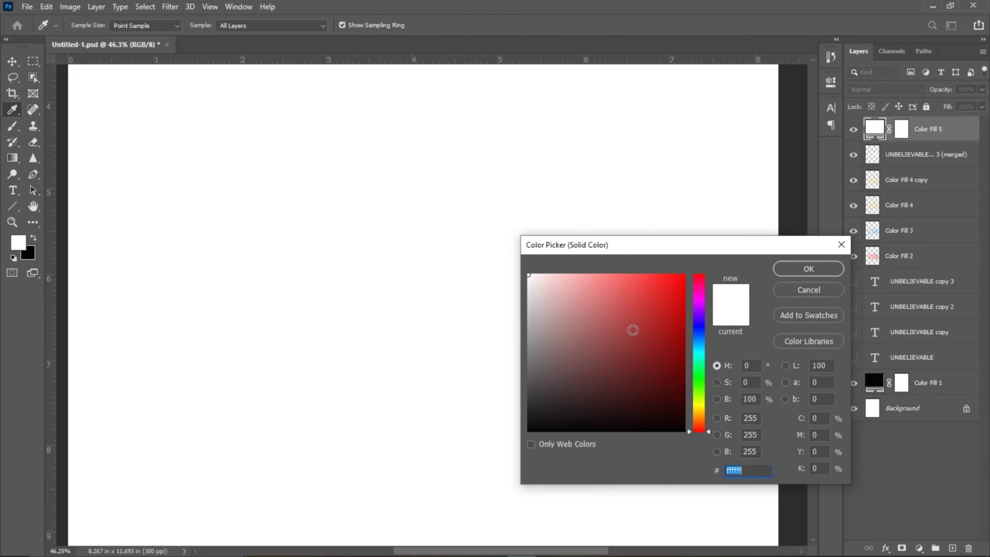
drag(698, 359, 700, 384)
click(663, 298)
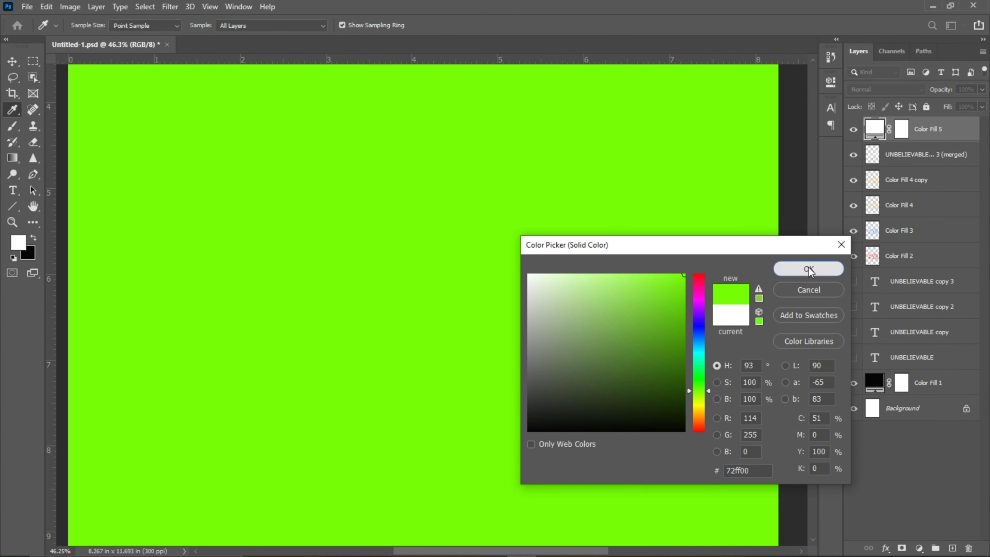
click(807, 268)
drag(935, 140, 935, 164)
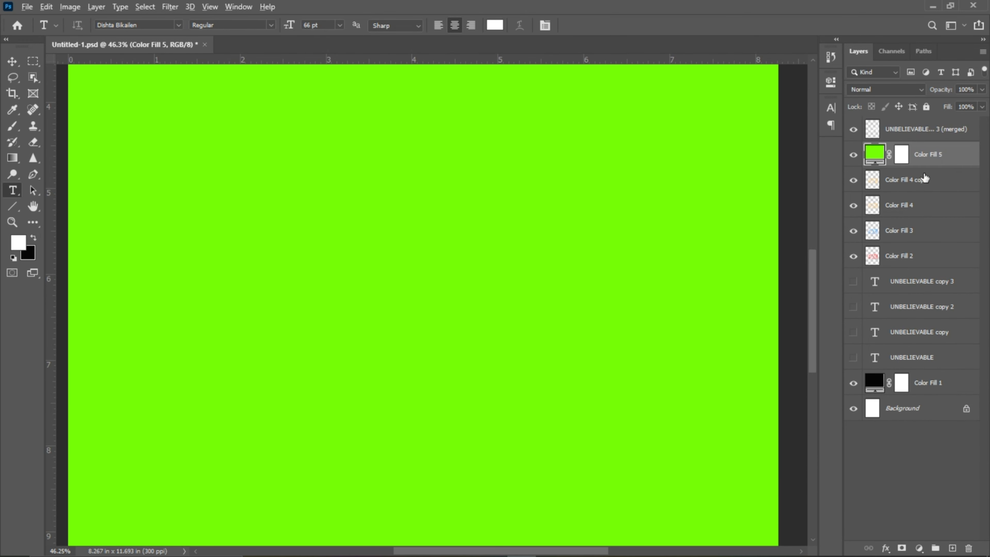
alt+click(922, 166)
Merge the green fill with its clipped orange copy into one layer
click(925, 187)
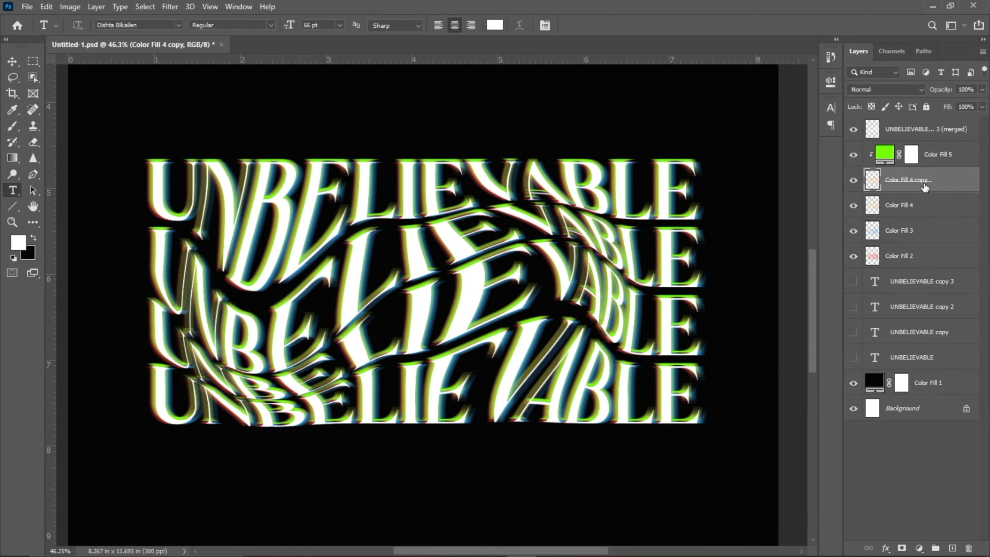
shift+click(931, 165)
key(ctrl+e)
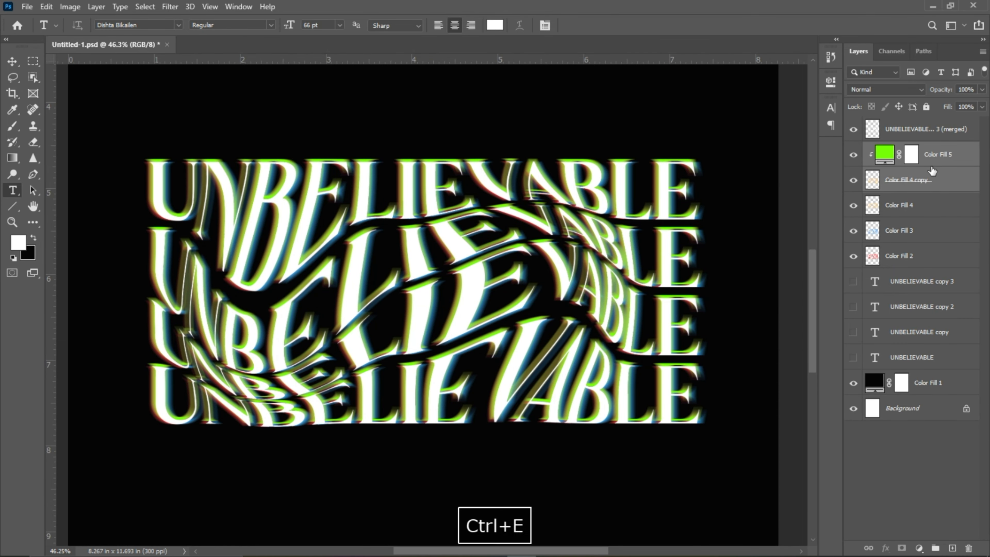
Nudge the merged green layer about 13 px down
key(ctrl+t)
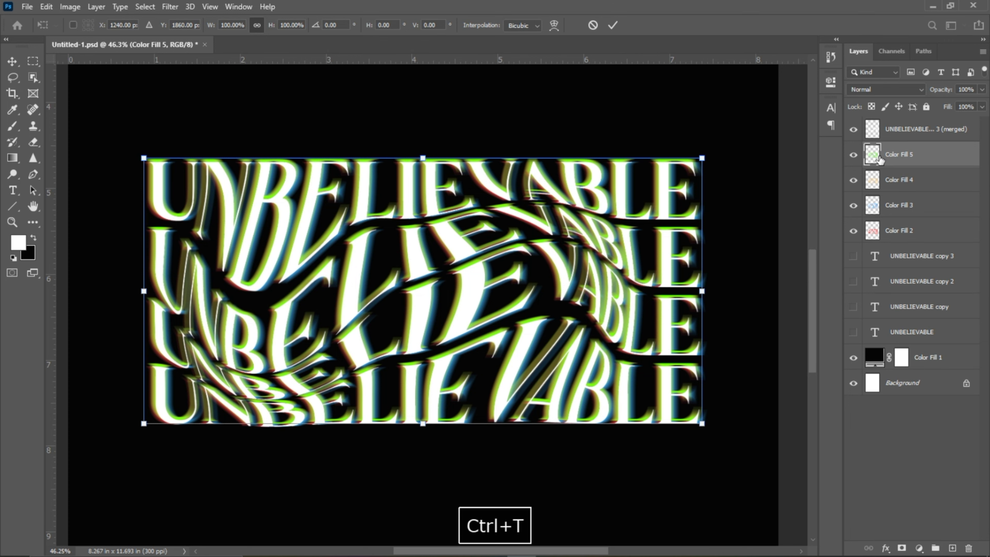
key(shift+Down)
key(shift+Down)
key(shift+Down)
key(Up)
key(Up)
key(Up)
key(Up)
key(Up)
key(Up)
key(Up)
key(Up)
key(Up)
scroll(451, 345, up, 3)
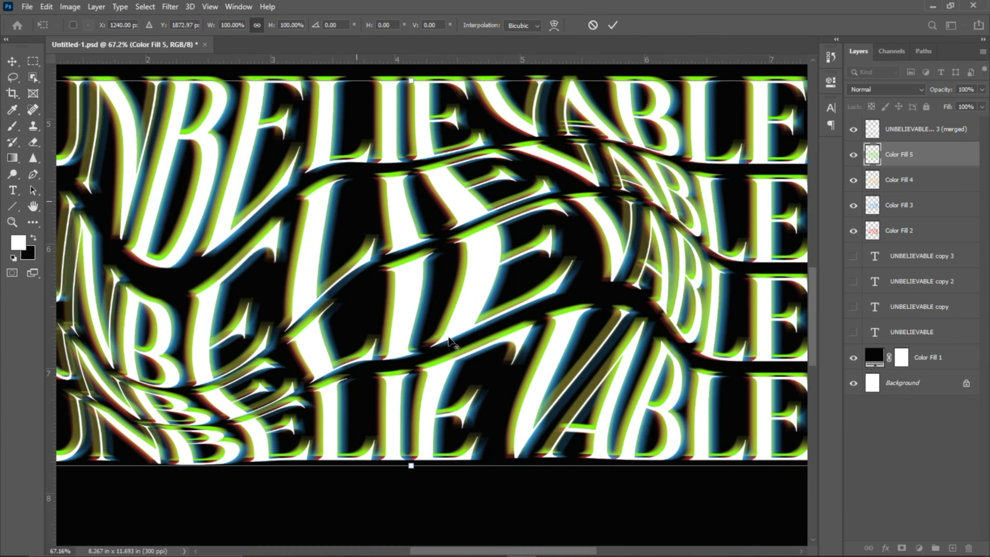
key(alt+space)
key(Down)
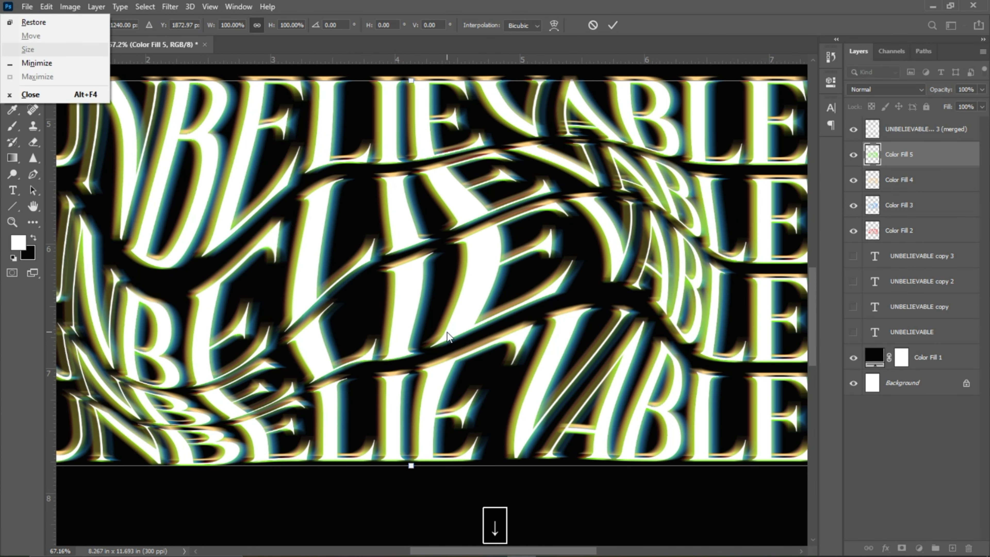
key(Escape)
key(Return)
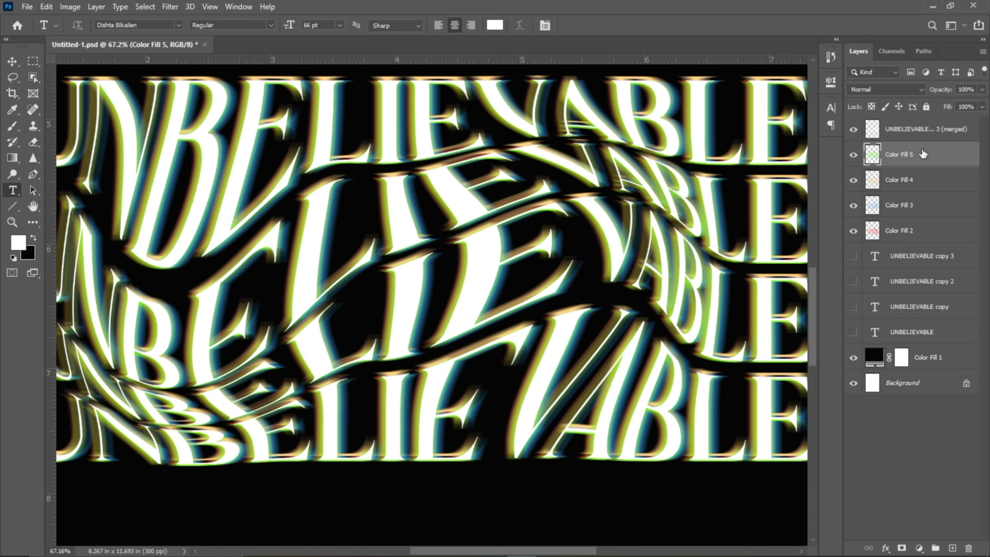
Nudge the green layer about 3 px further down
key(ctrl+t)
key(Down)
key(Down)
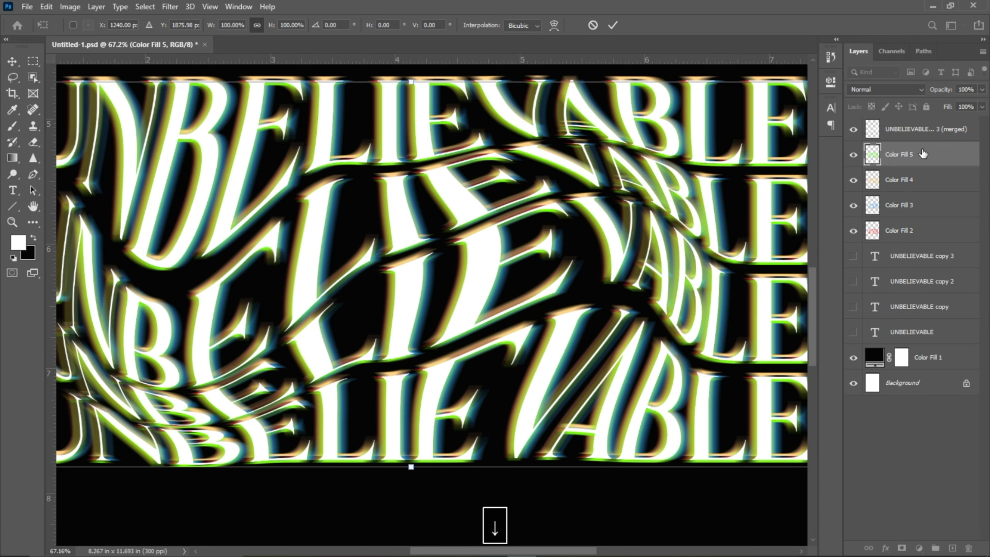
key(ctrl+0)
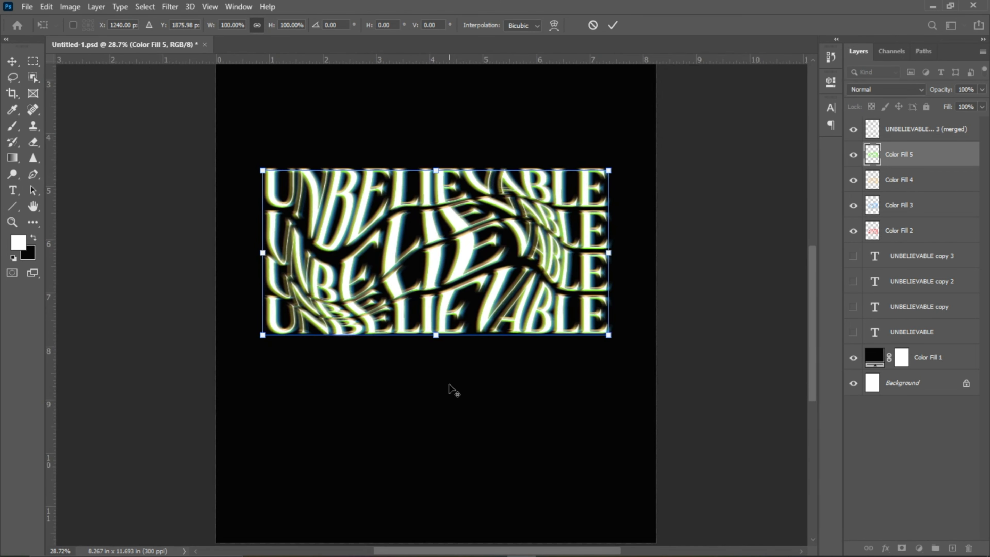
key(Return)
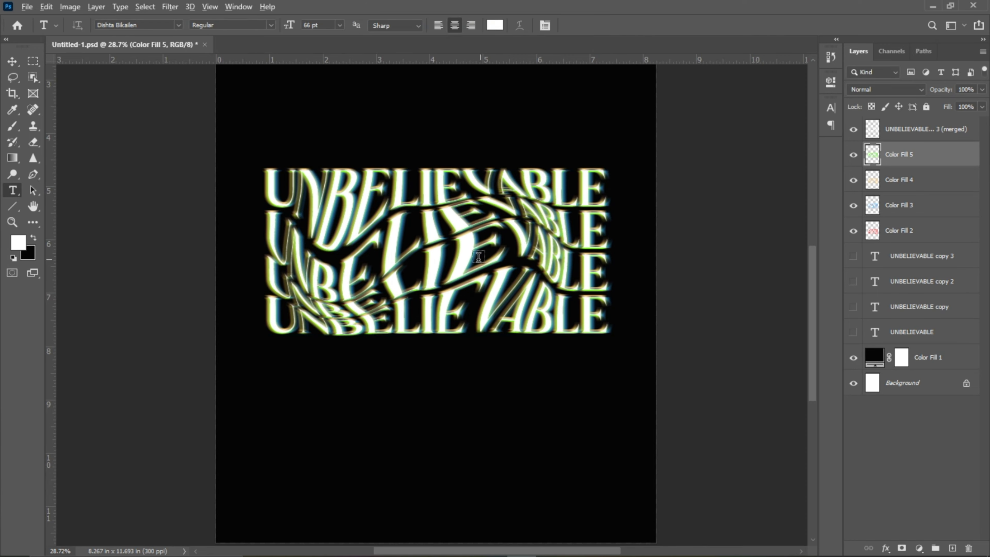
Try shifting the green layer about 15 px to the right
scroll(328, 262, up, 5)
scroll(328, 262, up, 2)
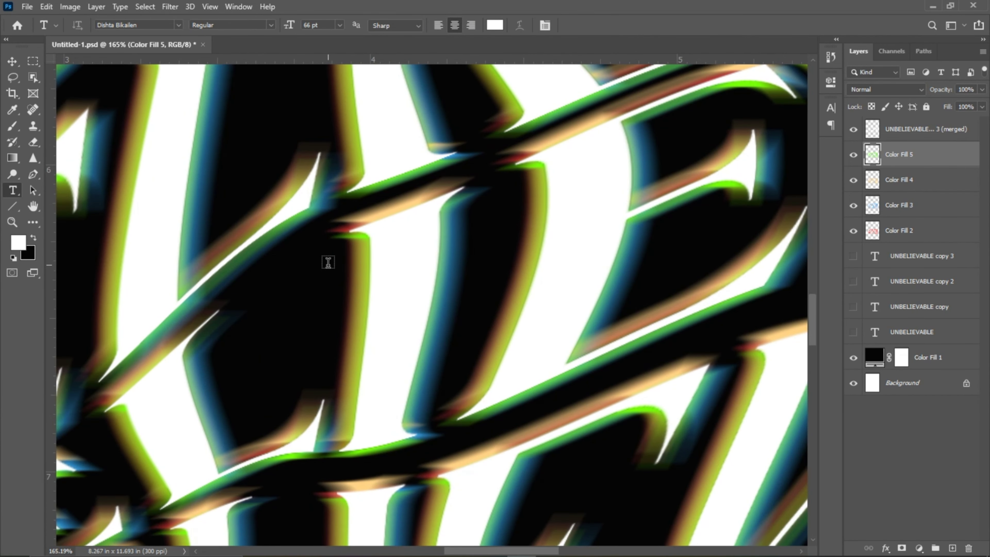
key(ctrl+t)
key(Right)
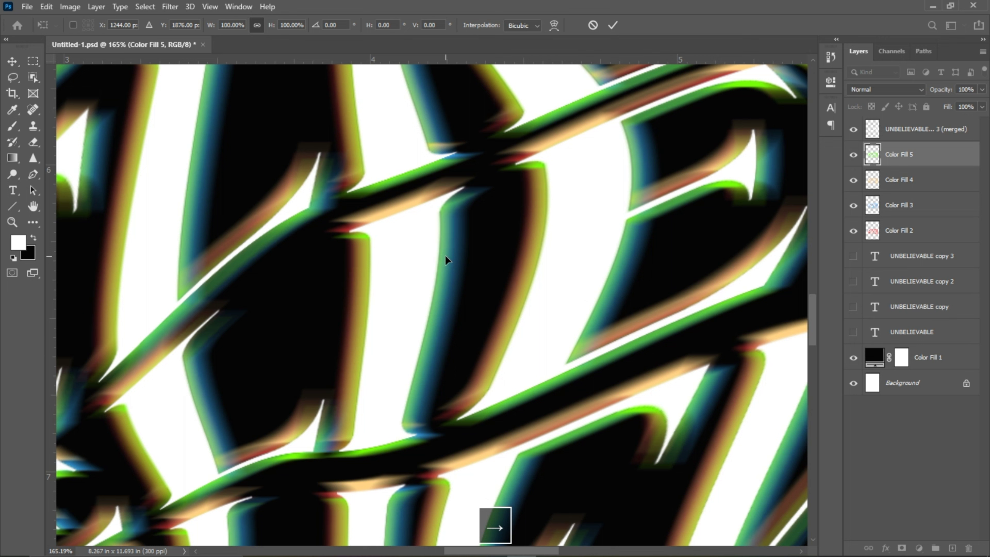
key(Right)
key(Right)
key(Right)
key(Right)
key(Right)
key(Right)
key(Right)
key(Right)
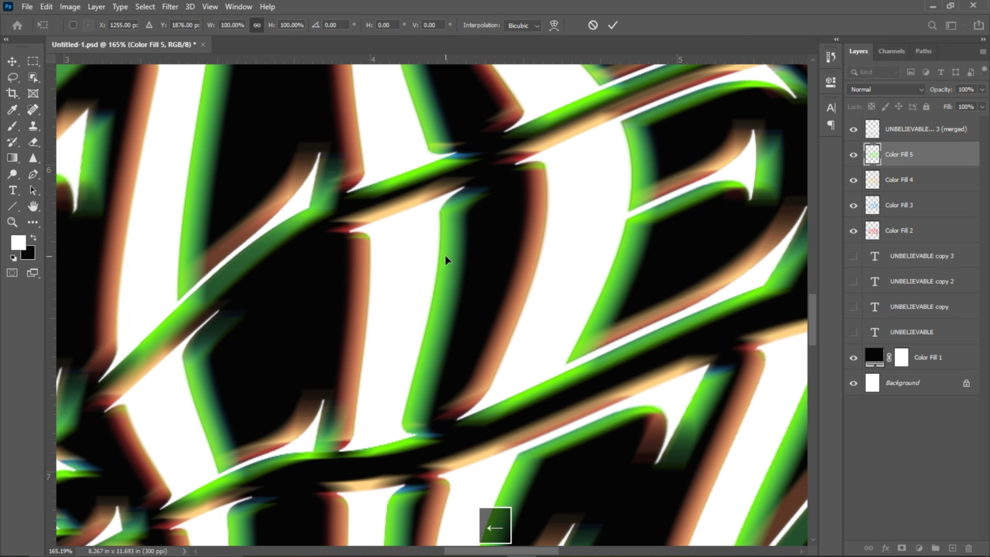
key(Left)
key(Left)
key(Left)
key(Left)
key(Left)
key(Left)
key(Left)
key(Left)
key(Left)
key(Left)
key(Left)
scroll(446, 255, down, 5)
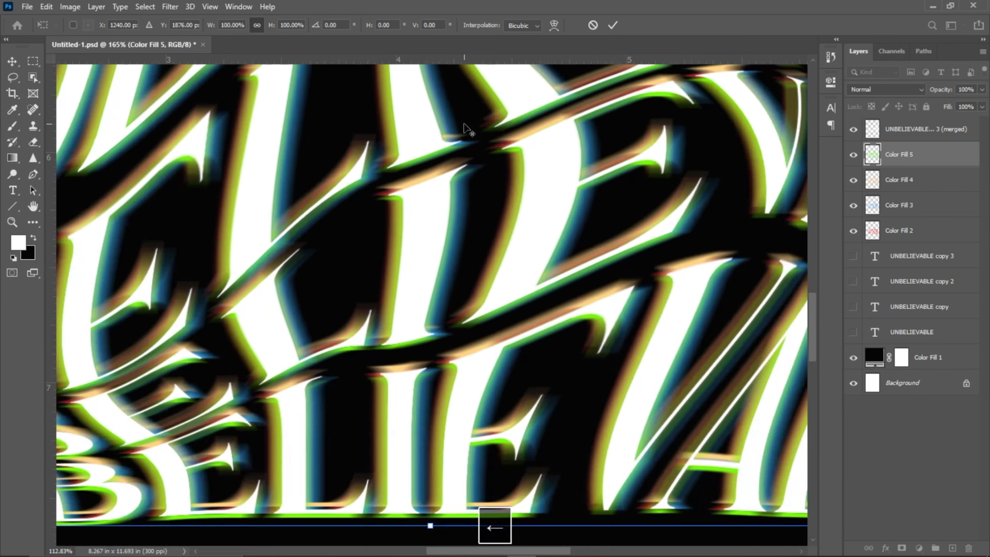
scroll(409, 238, up, 2)
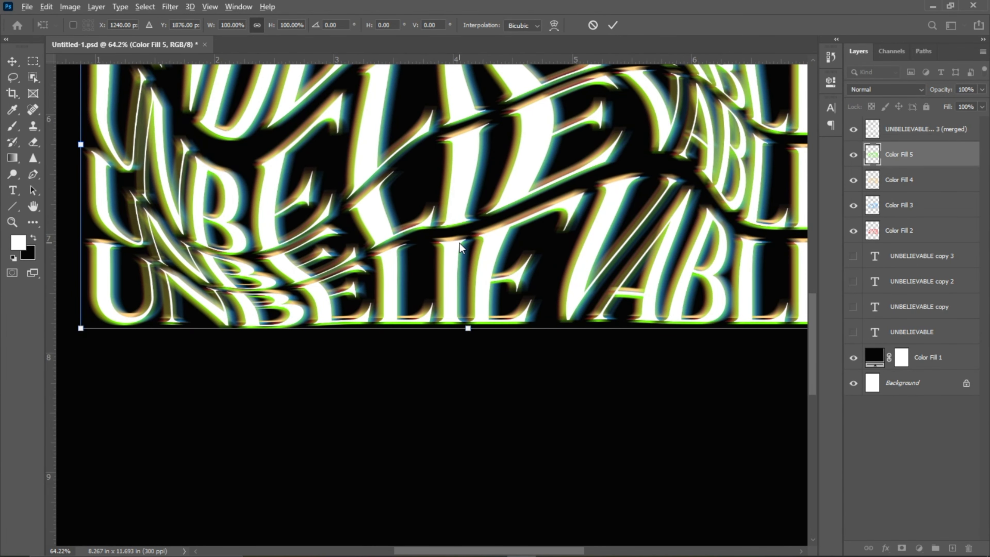
key(space)
scroll(458, 255, down, 3)
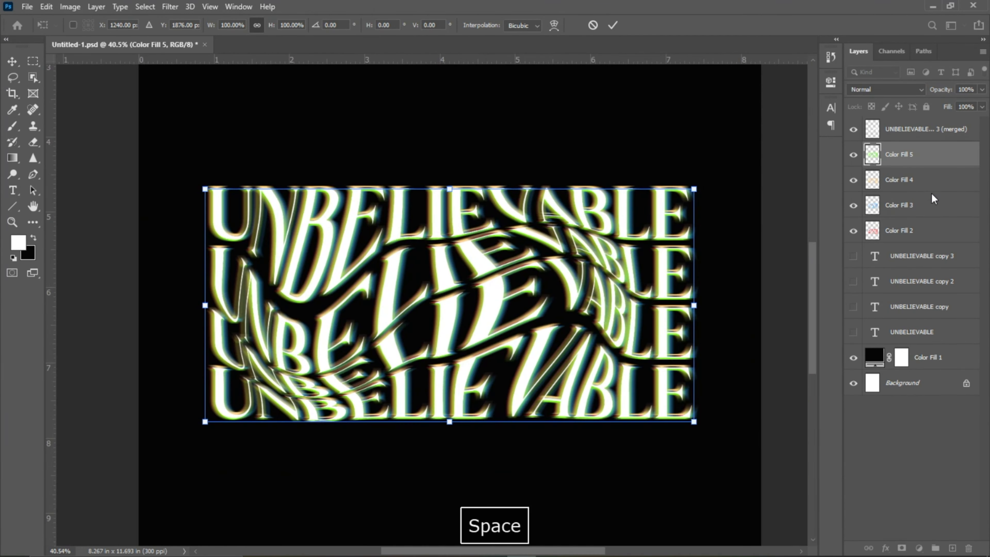
key(Return)
Group the merged white text layer with the green, orange, blue and red layers
key(alt+bracketright)
click(919, 162)
shift+click(932, 238)
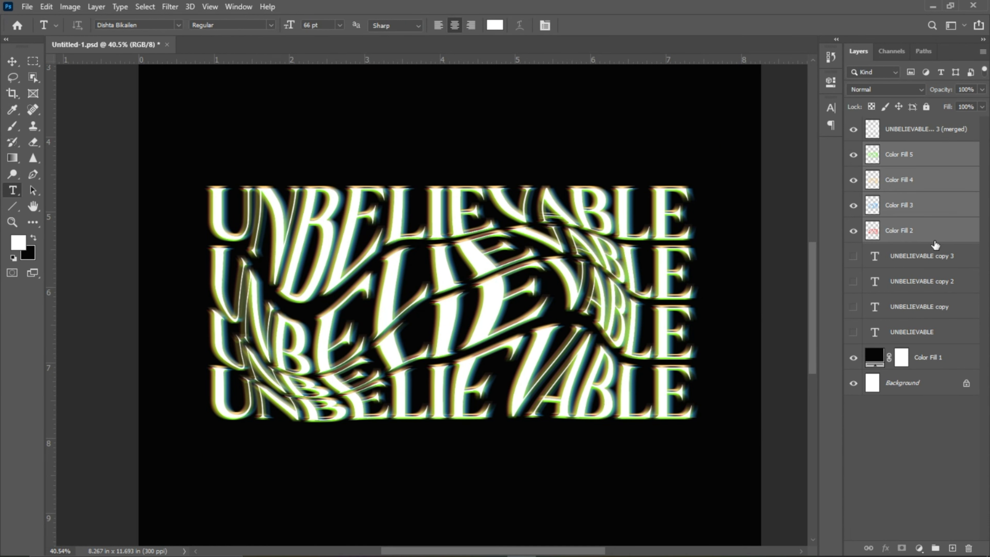
key(ctrl+g)
click(854, 151)
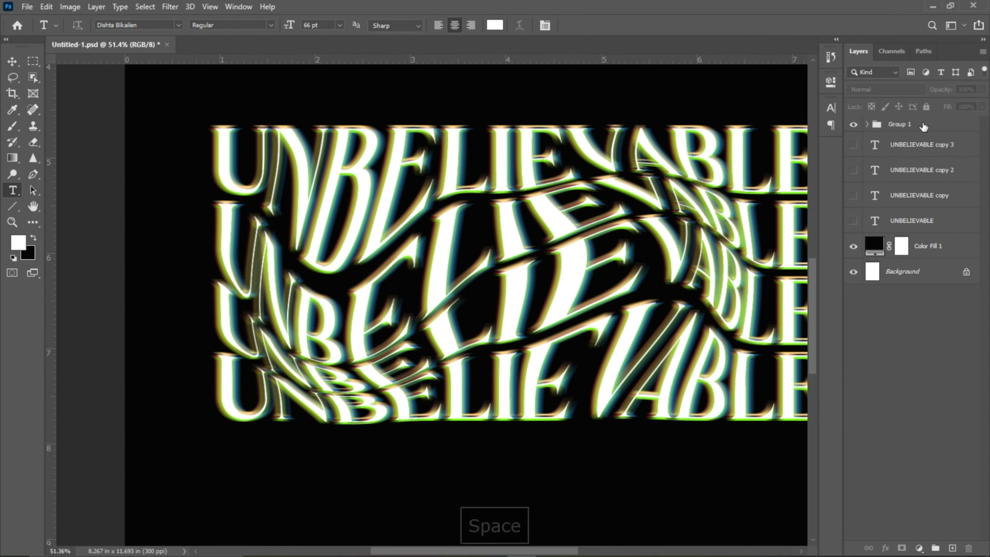
Duplicate the group, merge the copy into a single layer and hide the original group
click(922, 125)
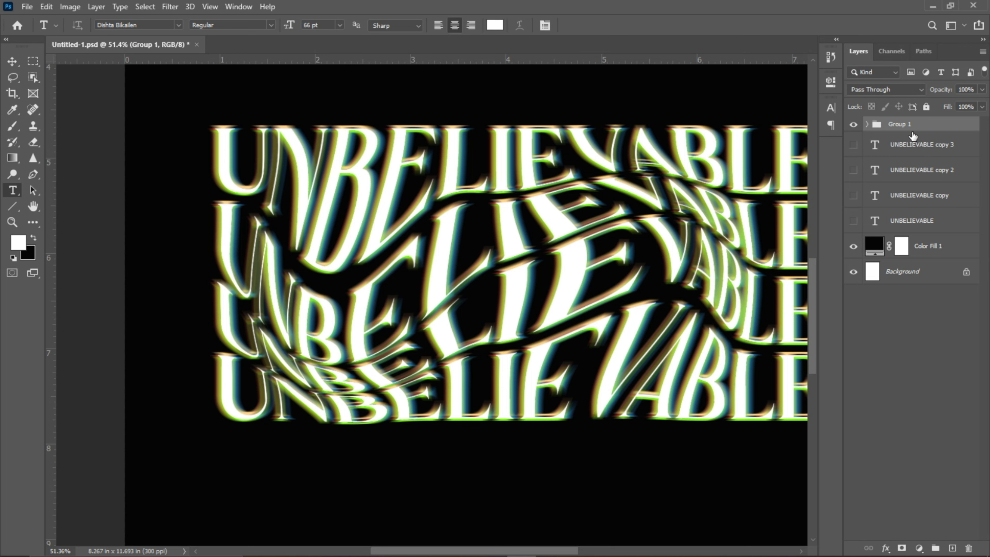
key(ctrl+j)
key(ctrl+e)
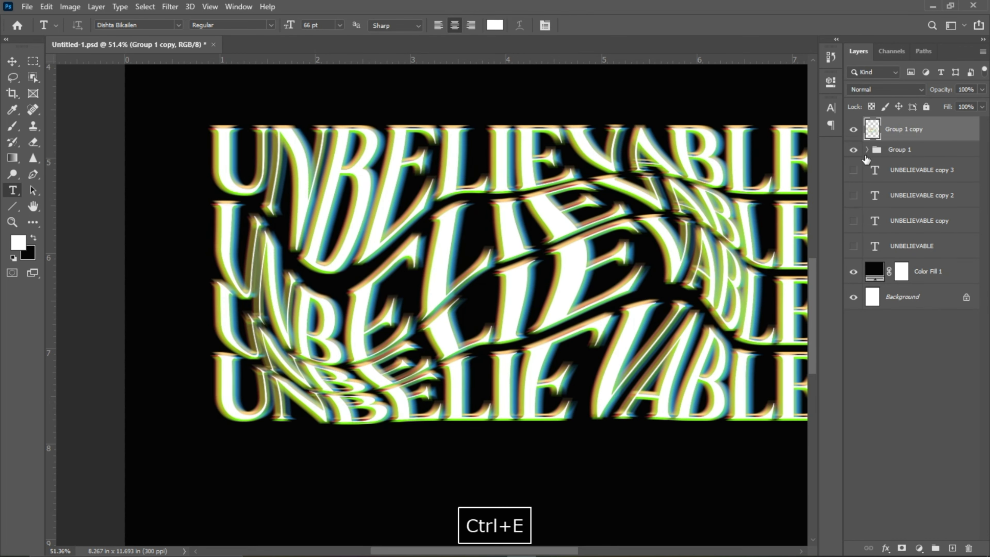
click(854, 149)
Apply the Add Noise filter to the merged group copy with uniform, non-monochromatic noise at a moderately raised amount
click(170, 7)
mouse_move(200, 147)
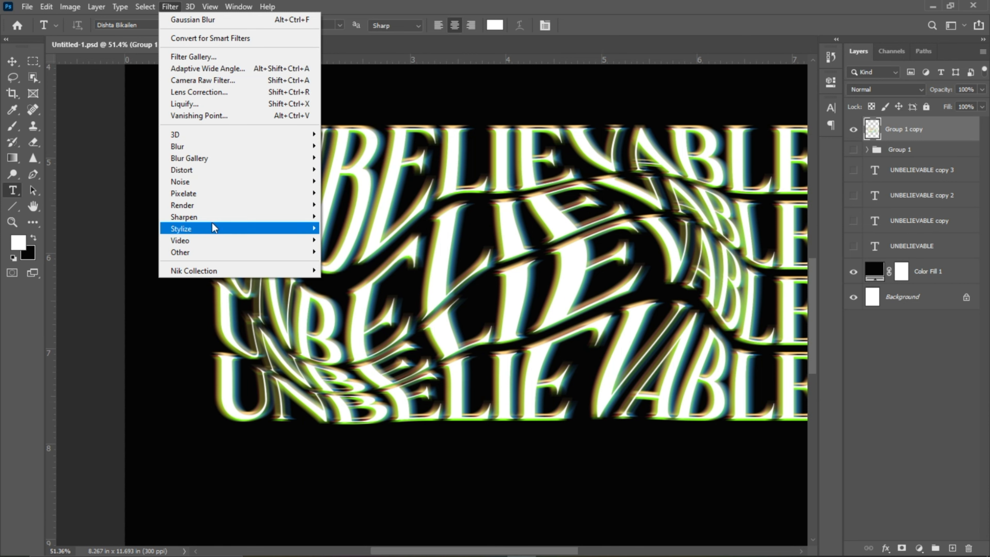
mouse_move(217, 188)
click(380, 181)
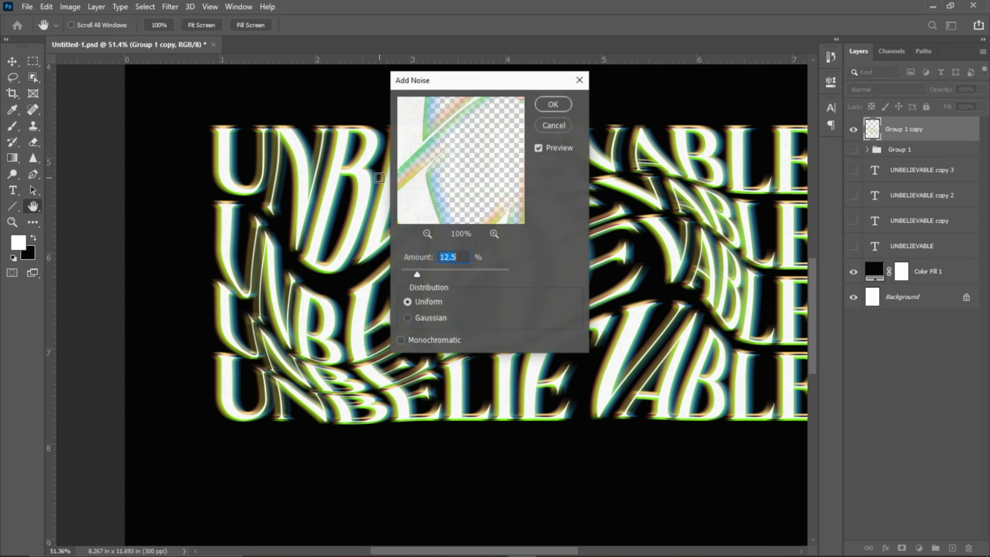
drag(499, 91, 752, 121)
key(alt)
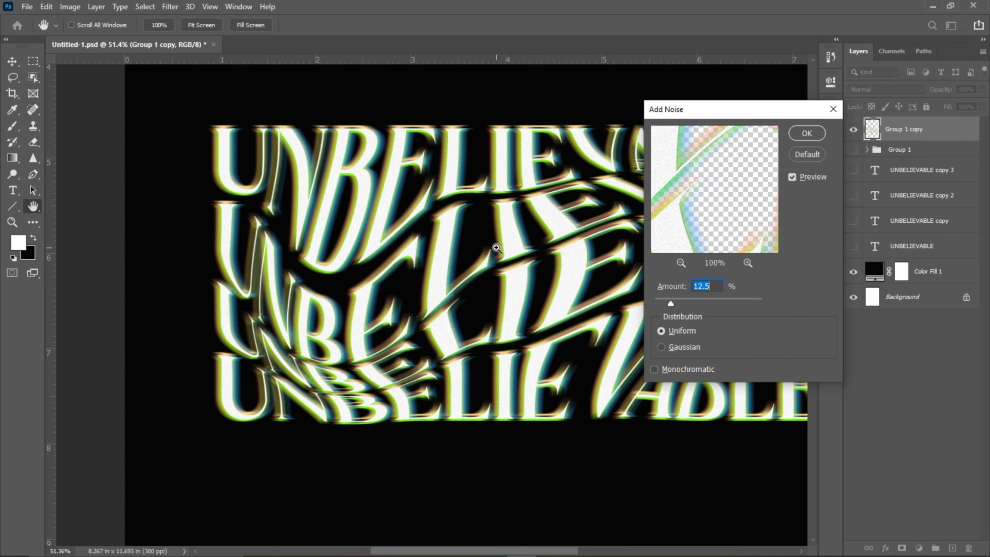
ctrl+click(496, 248)
ctrl+click(496, 248)
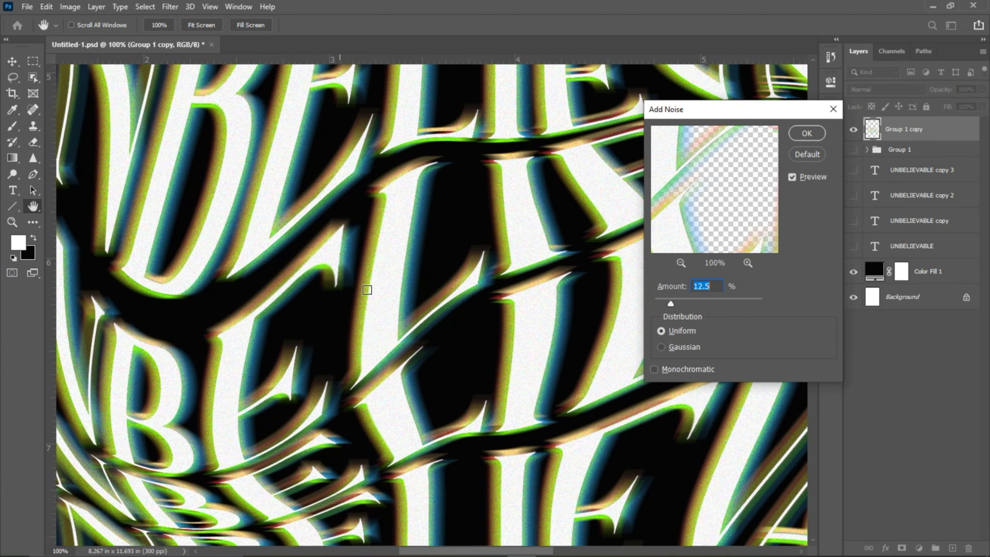
click(685, 303)
click(808, 134)
scroll(358, 357, down, 5)
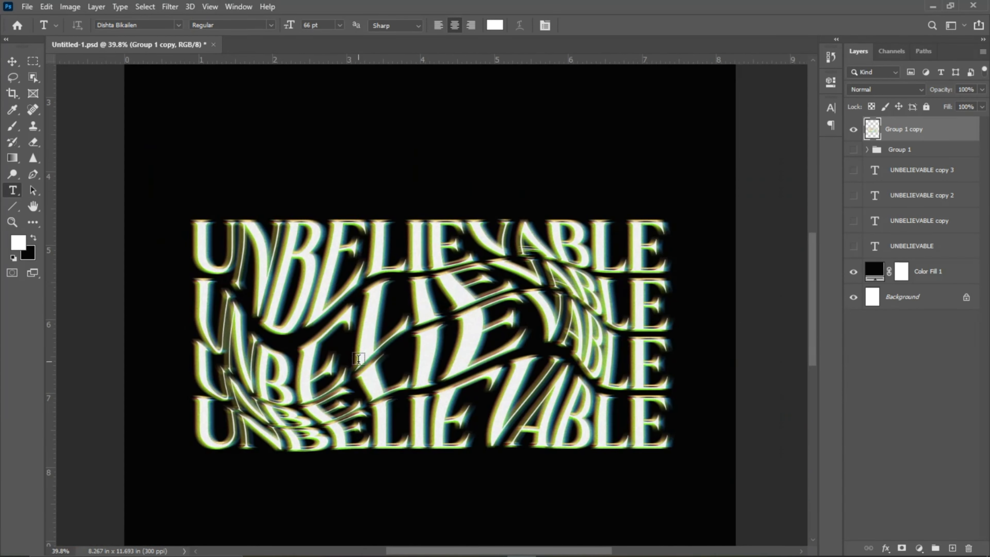
scroll(409, 378, up, 3)
drag(408, 378, 352, 363)
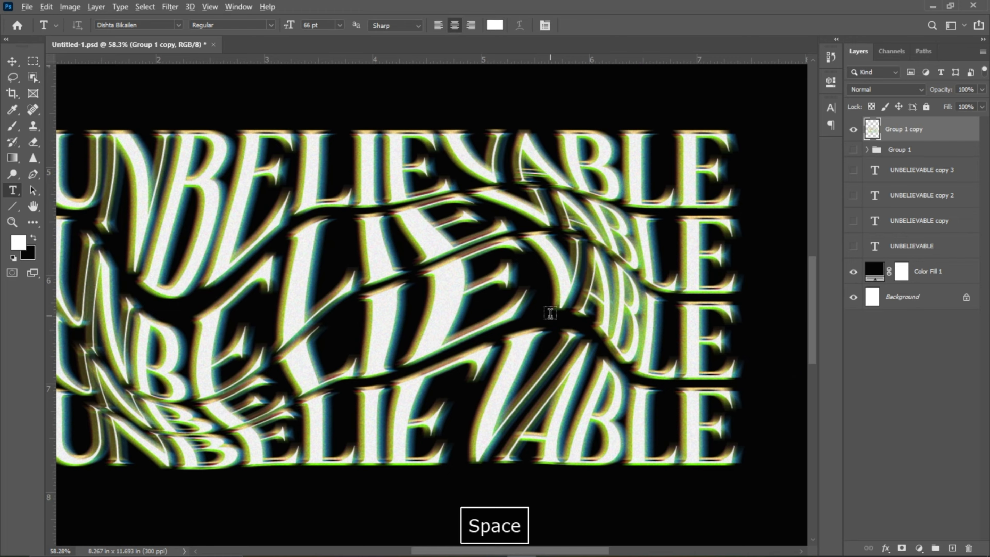
scroll(351, 362, down, 2)
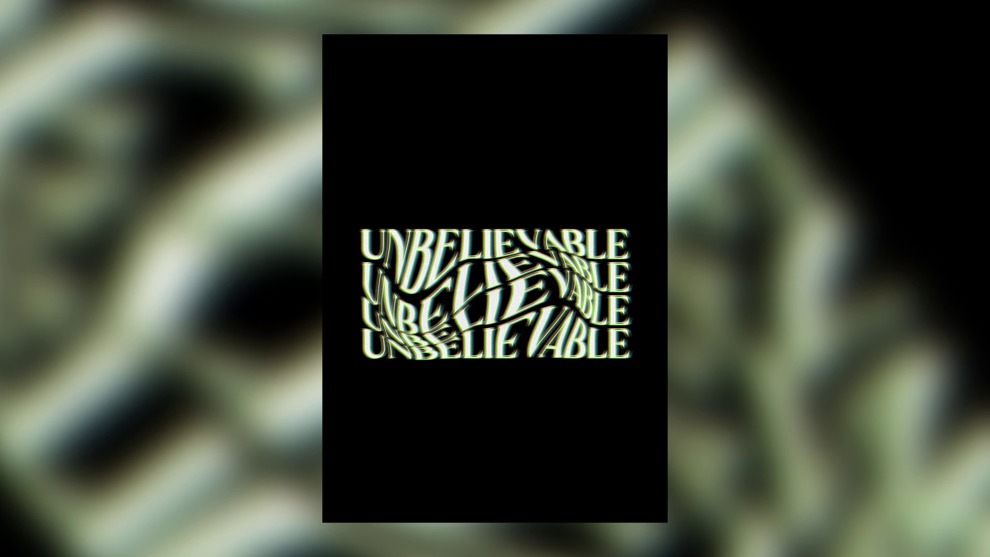